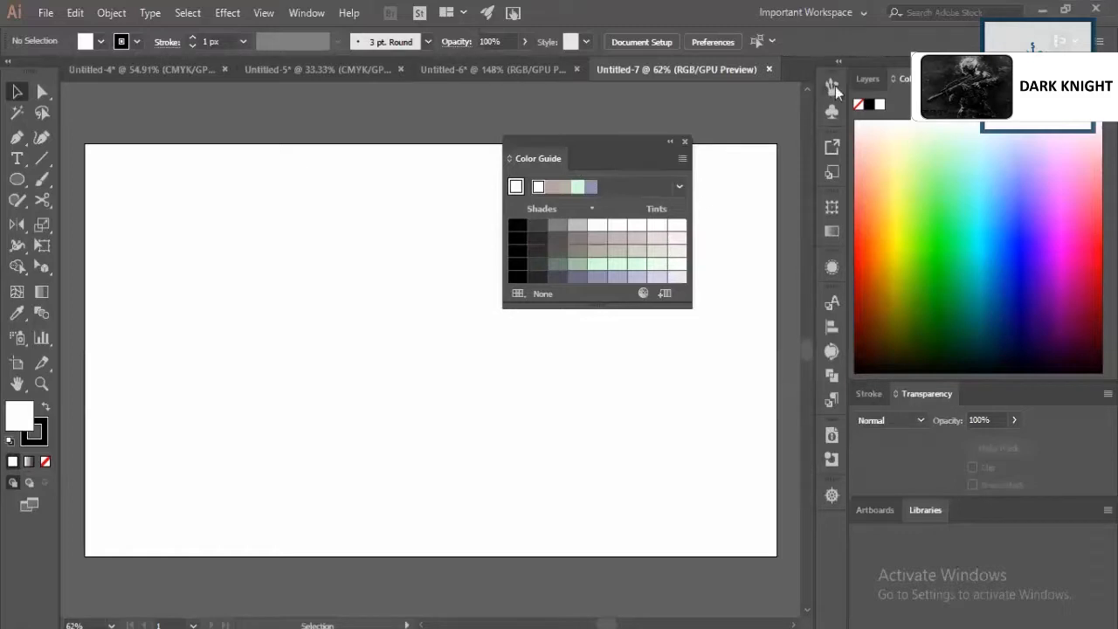
# Pull the Brushes panel out of the collapsed dock and redock it as a separate group directly below Symbols
pyautogui.moveTo(834, 86); pyautogui.dragTo(694, 125)
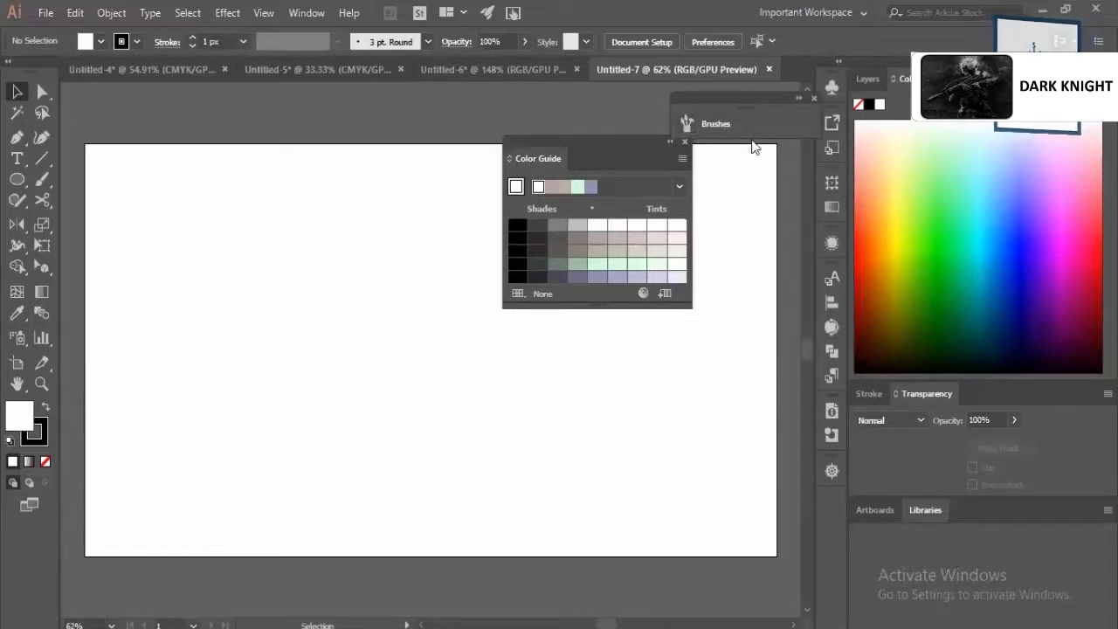
pyautogui.moveTo(751, 94)
pyautogui.mouseDown()
pyautogui.moveTo(828, 155)
pyautogui.moveTo(831, 111)
pyautogui.mouseUp()
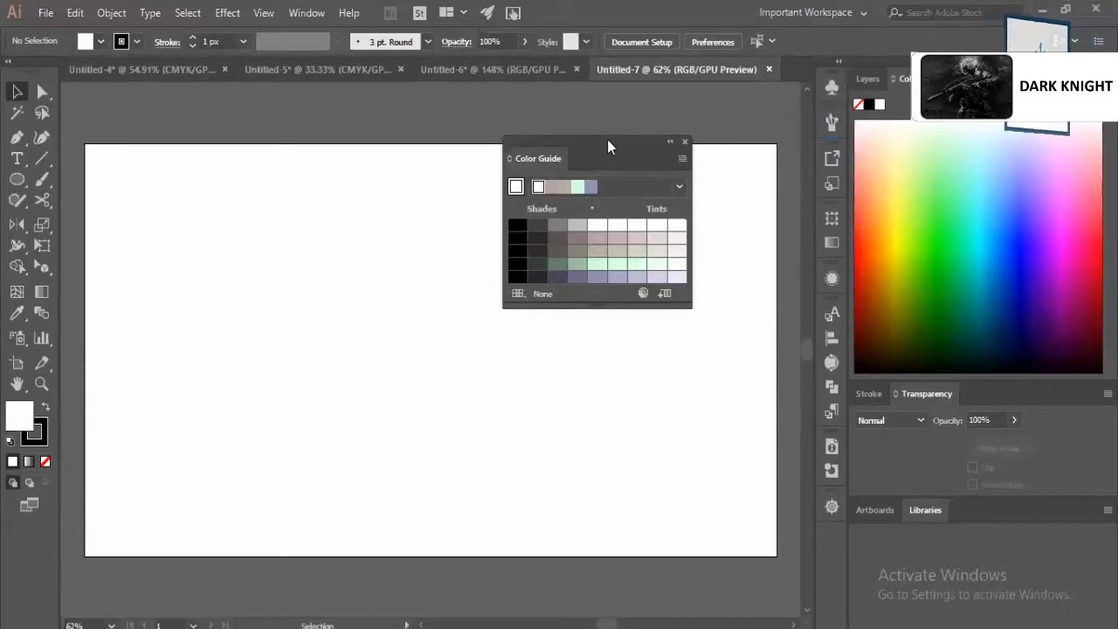
# Dock the floating Color Guide panel into the Layers and Color group, and move Color ahead of Layers
pyautogui.moveTo(608, 139); pyautogui.dragTo(831, 157)
pyautogui.moveTo(1035, 125); pyautogui.dragTo(1035, 125)
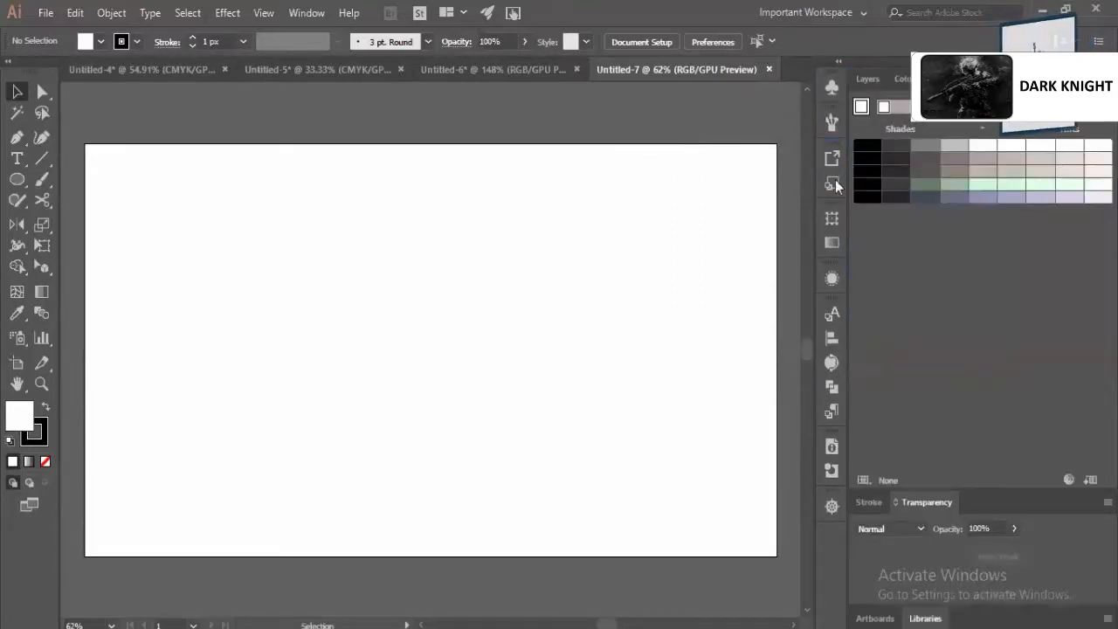
pyautogui.moveTo(900, 79); pyautogui.dragTo(871, 86)
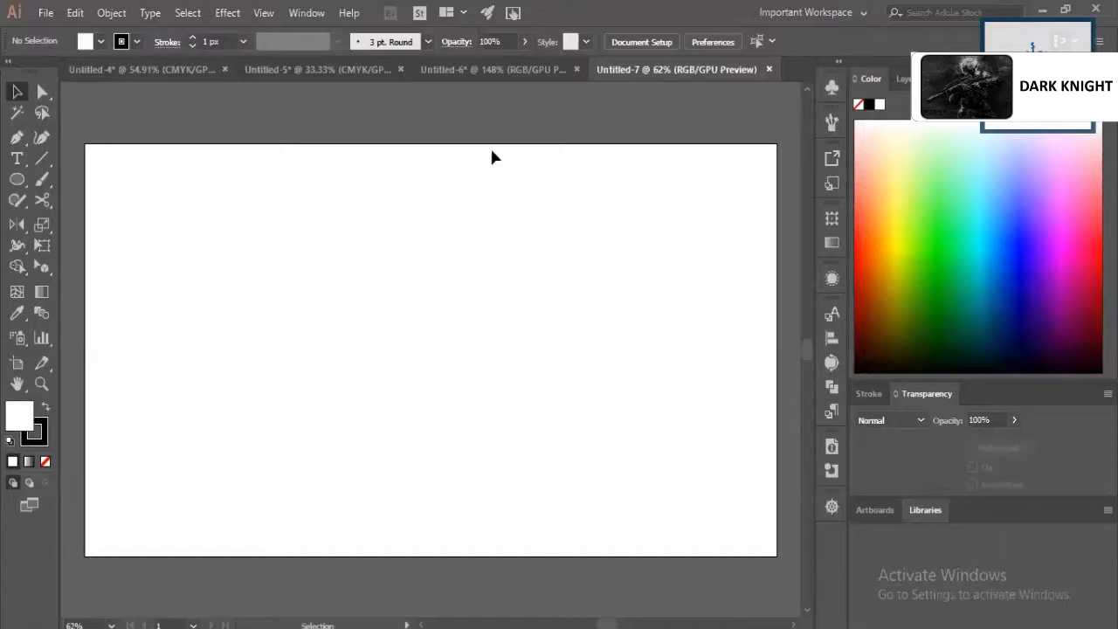
# Look over the list of available panels, and view the Swatches and Layers panels
pyautogui.click(297, 13)
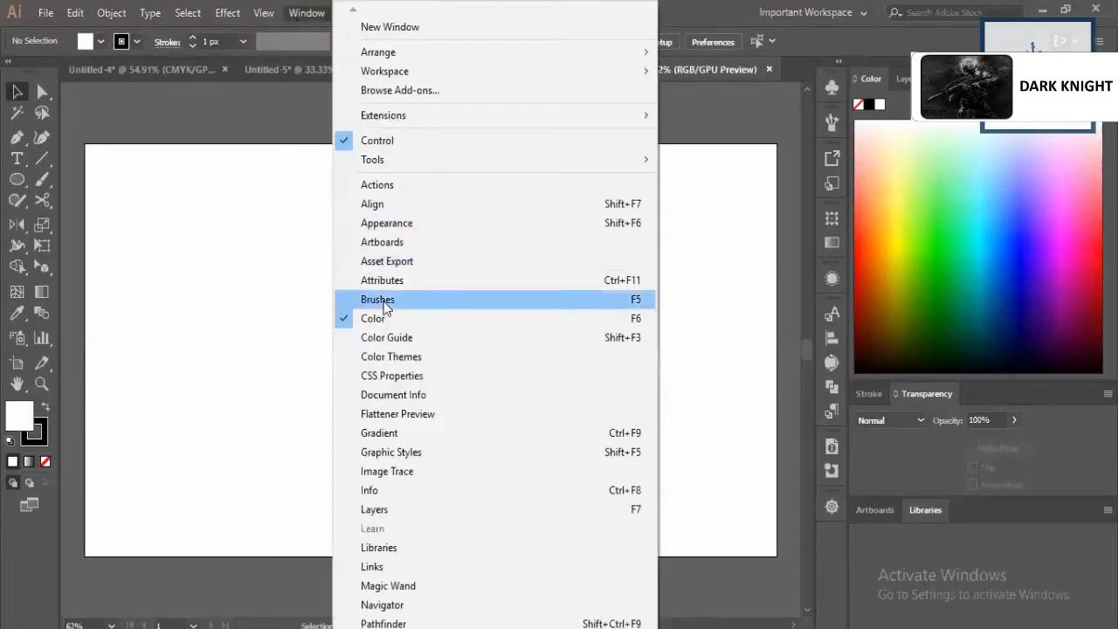
pyautogui.click(756, 223)
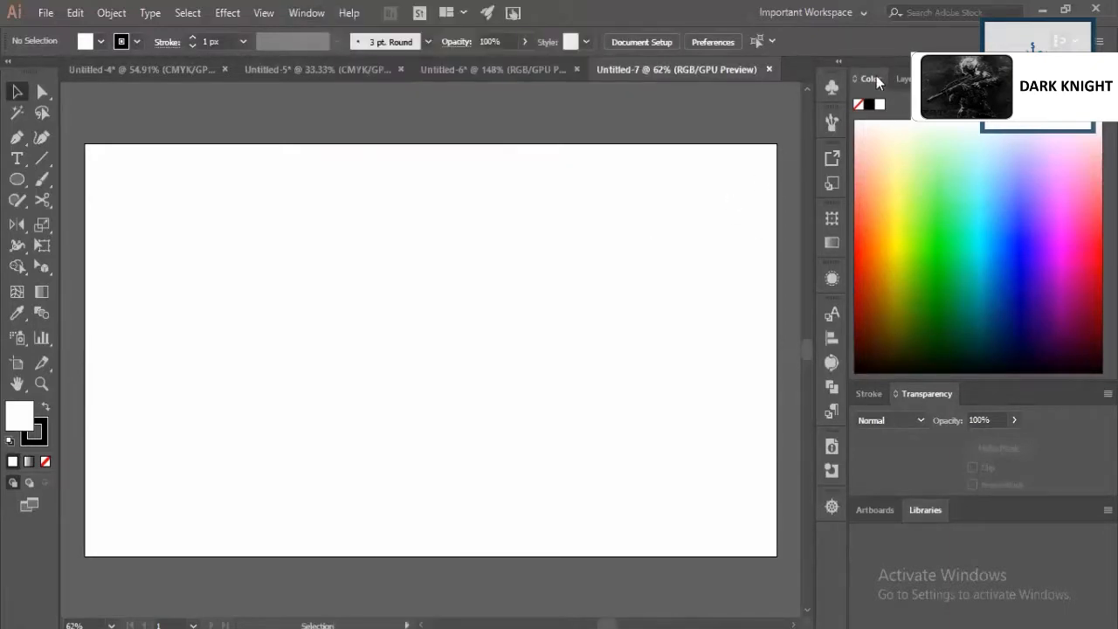
pyautogui.moveTo(876, 75)
pyautogui.mouseDown()
pyautogui.moveTo(542, 179)
pyautogui.moveTo(576, 166)
pyautogui.moveTo(743, 163)
pyautogui.moveTo(872, 86)
pyautogui.mouseUp()
pyautogui.click(901, 78)
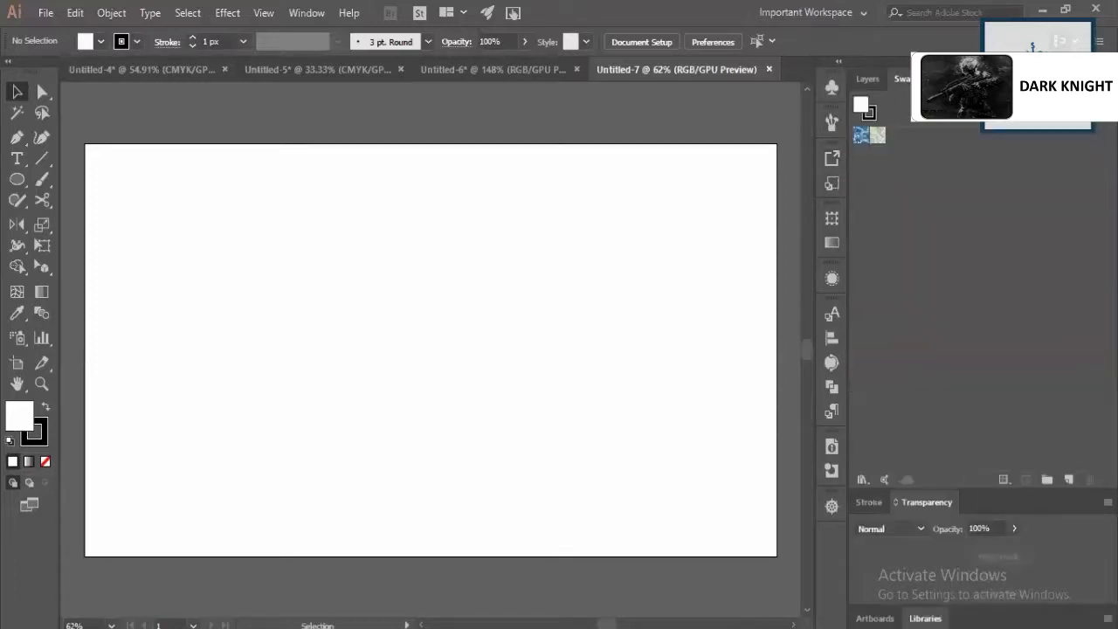
pyautogui.click(867, 80)
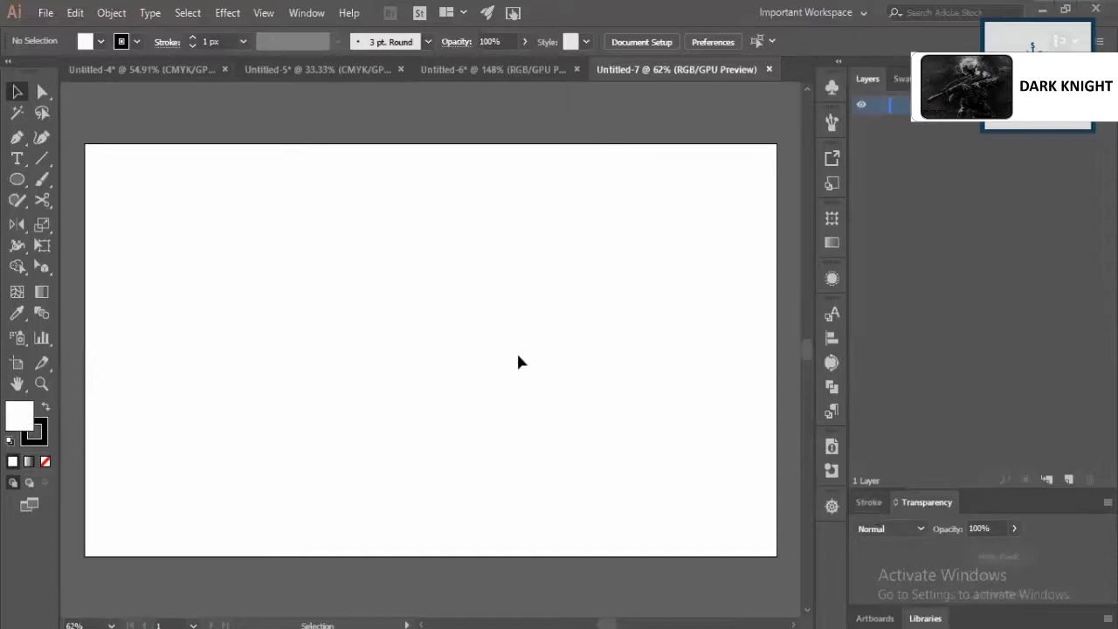
# Move the Stroke panel out of the Transparency group and into the panel group containing Layers and Swatches
pyautogui.click(874, 504)
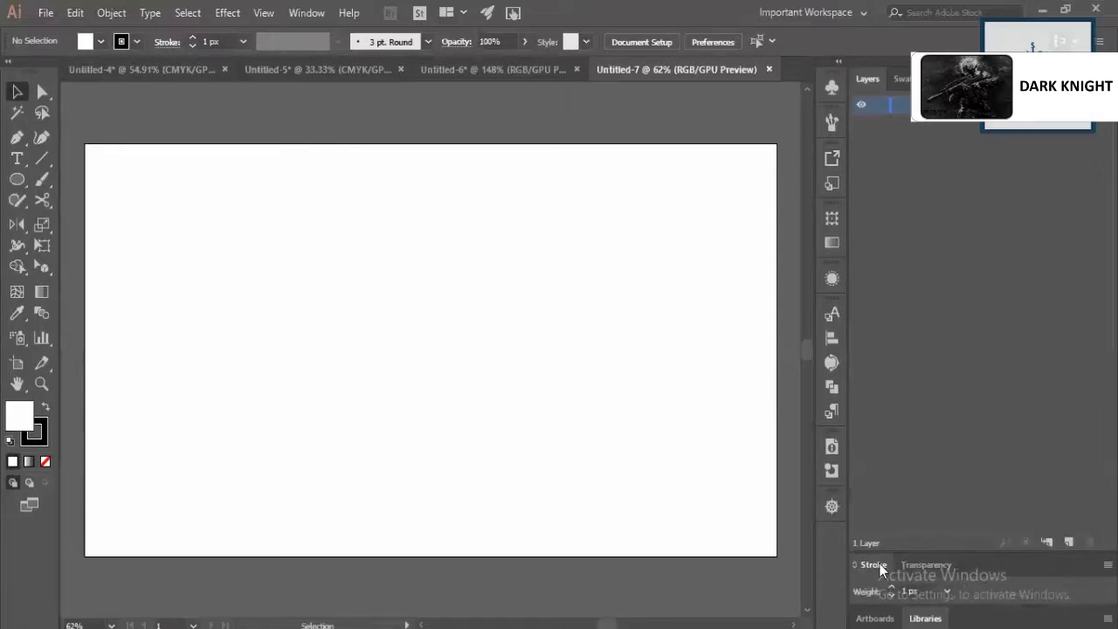
pyautogui.moveTo(871, 571); pyautogui.dragTo(1028, 106)
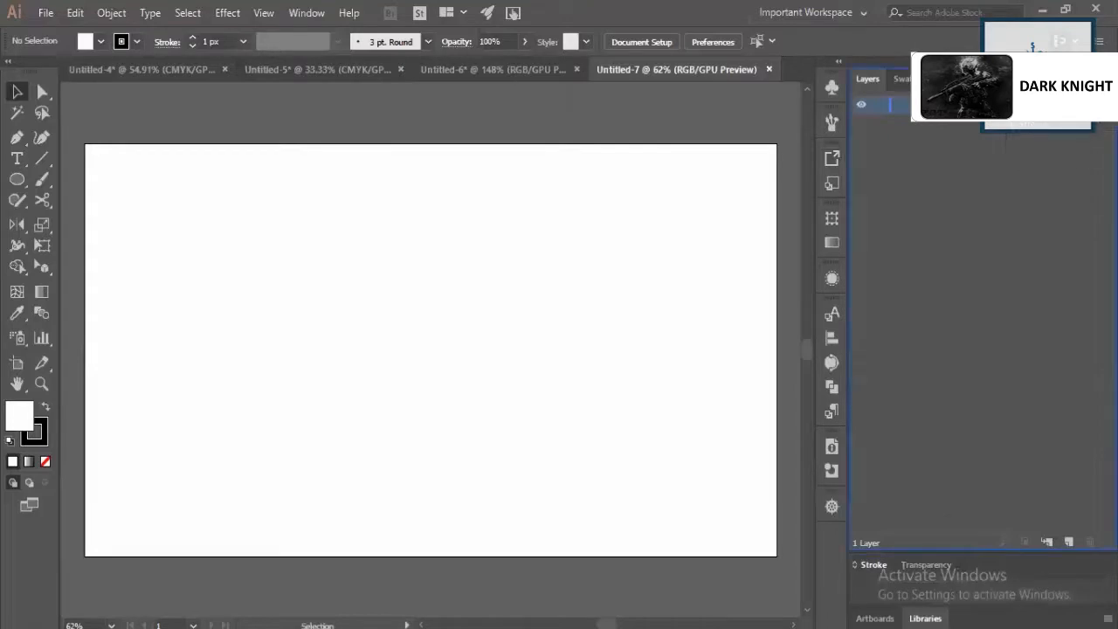
pyautogui.moveTo(1031, 46); pyautogui.dragTo(995, 159)
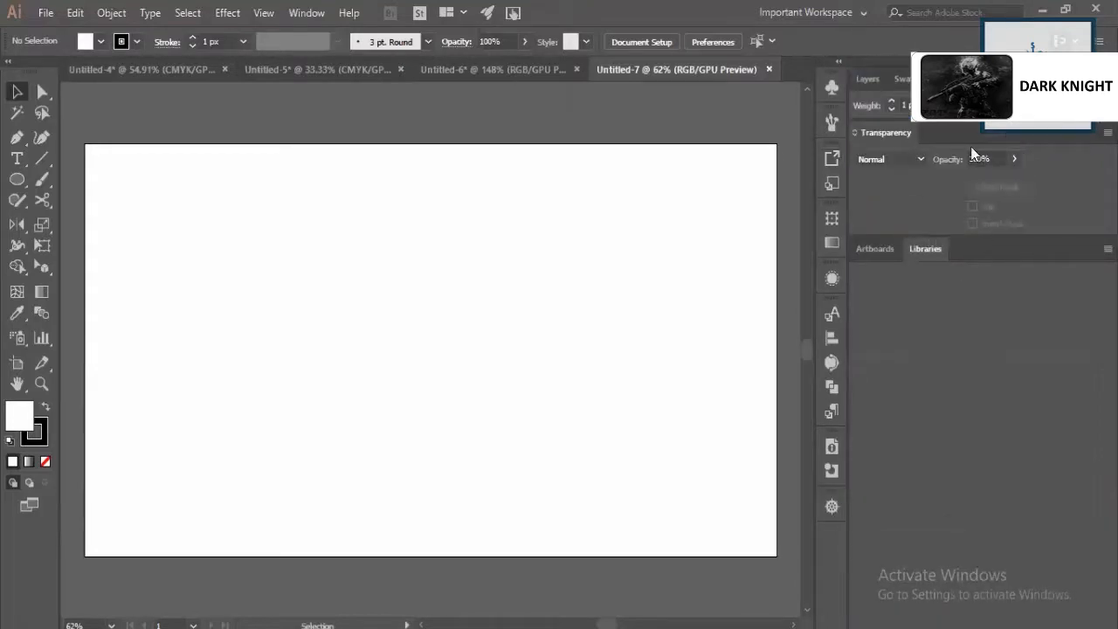
# Show the Artboards panel, and detach the Libraries panel from its group and close it
pyautogui.click(888, 251)
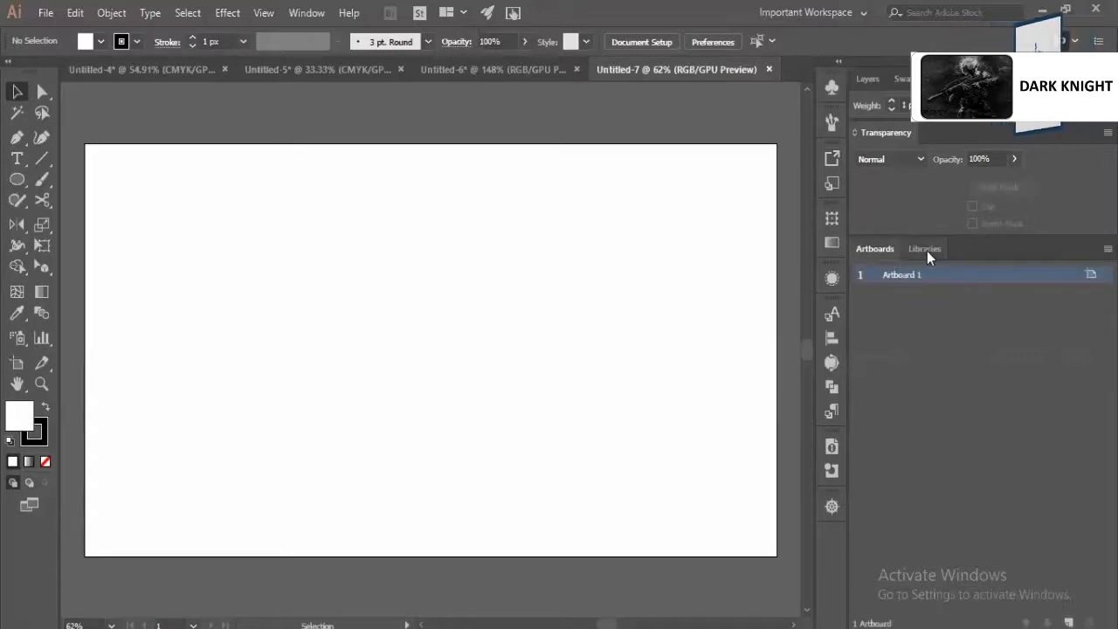
pyautogui.moveTo(545, 115); pyautogui.dragTo(547, 117)
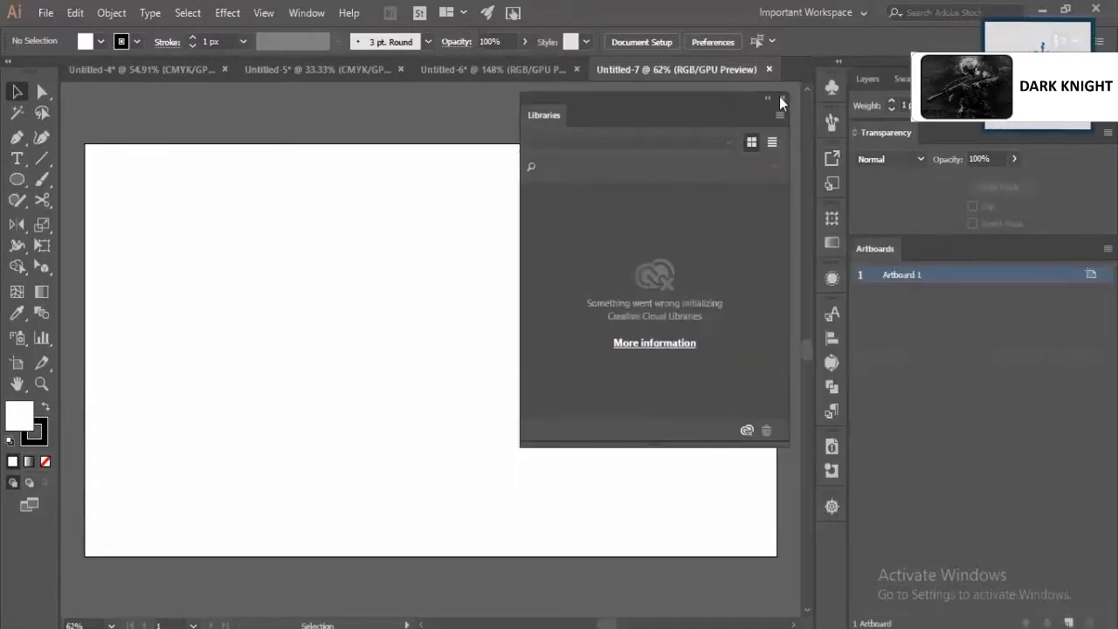
pyautogui.click(781, 116)
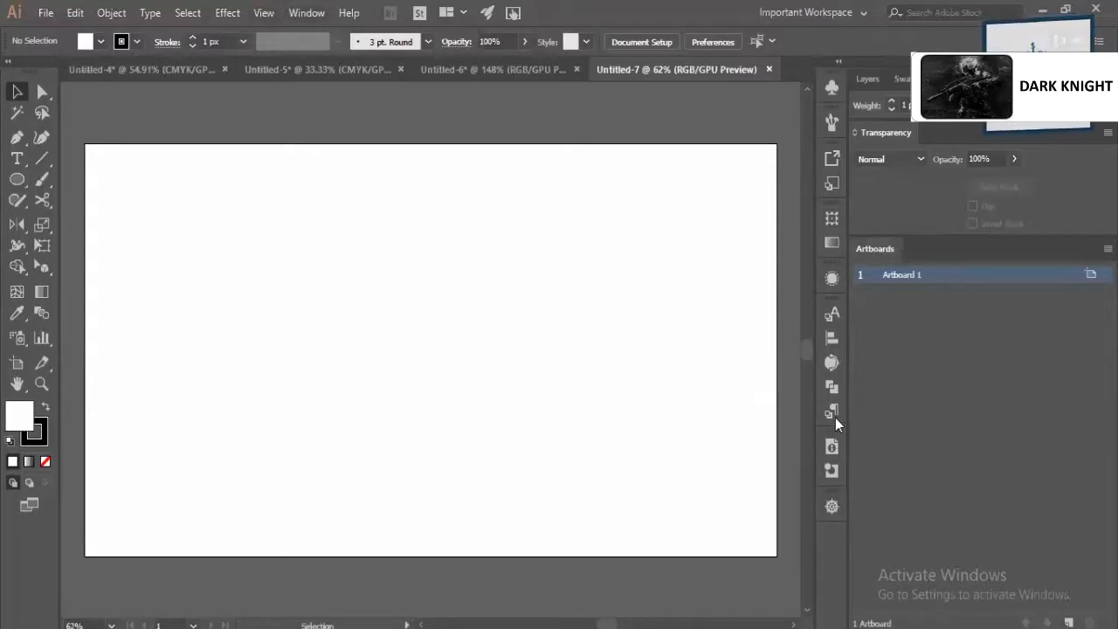
# Inspect the Image Trace and Align panels, and check which panels are enabled in the panel list
pyautogui.click(831, 364)
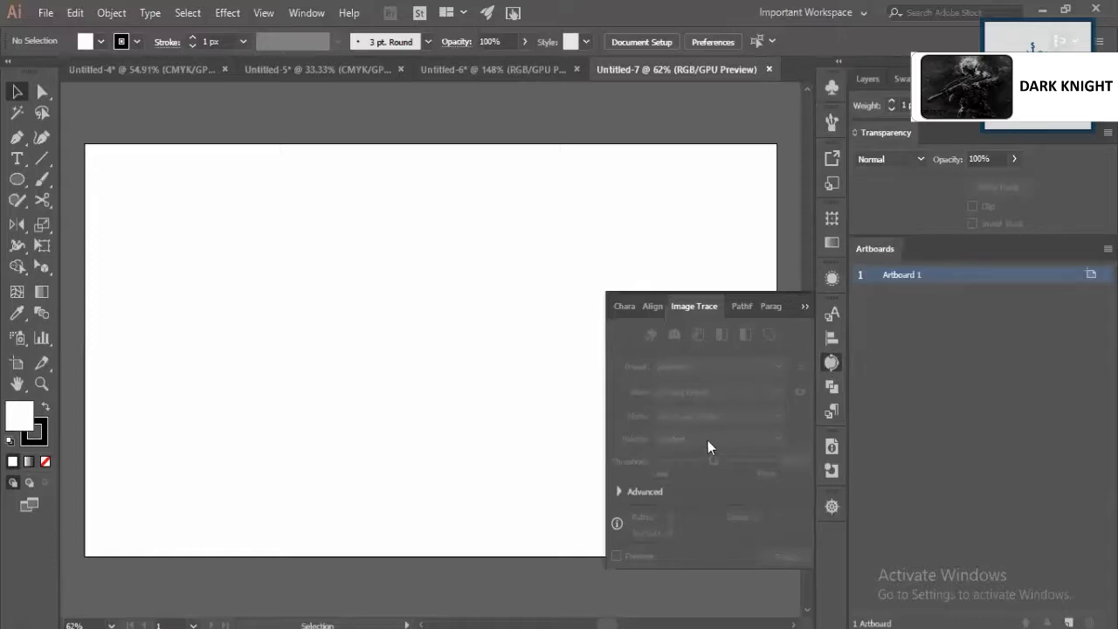
pyautogui.click(805, 305)
pyautogui.click(828, 338)
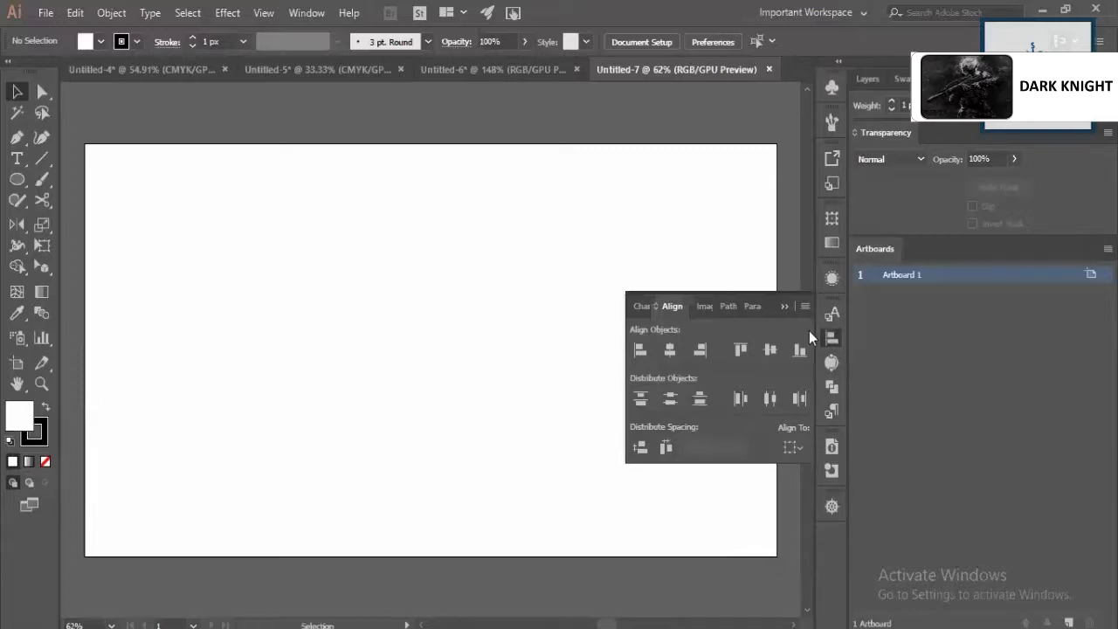
pyautogui.click(305, 13)
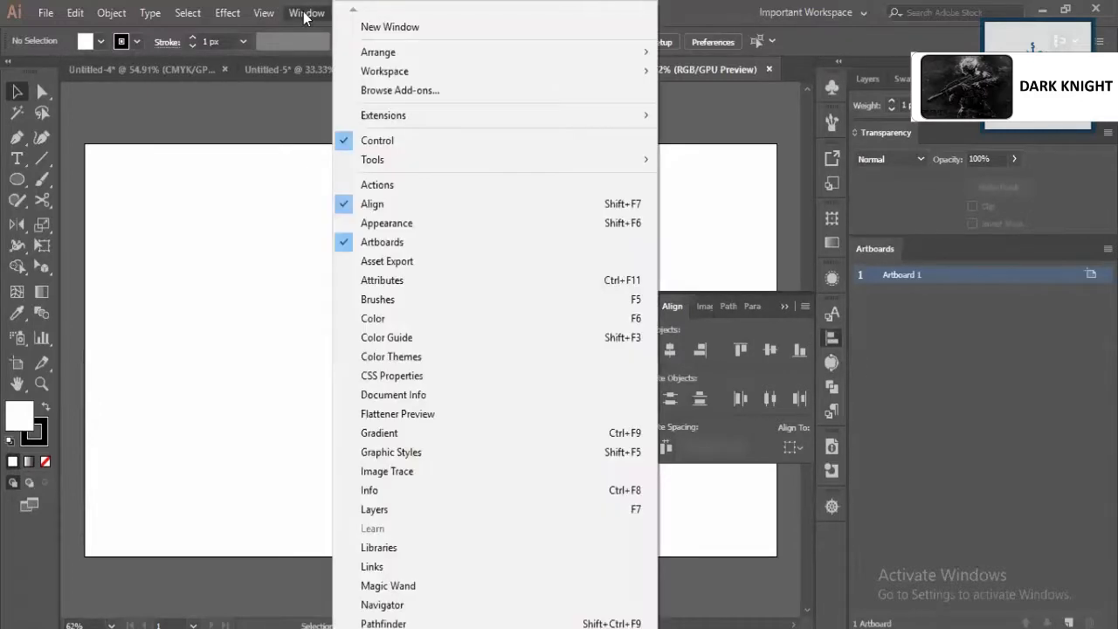
pyautogui.click(304, 13)
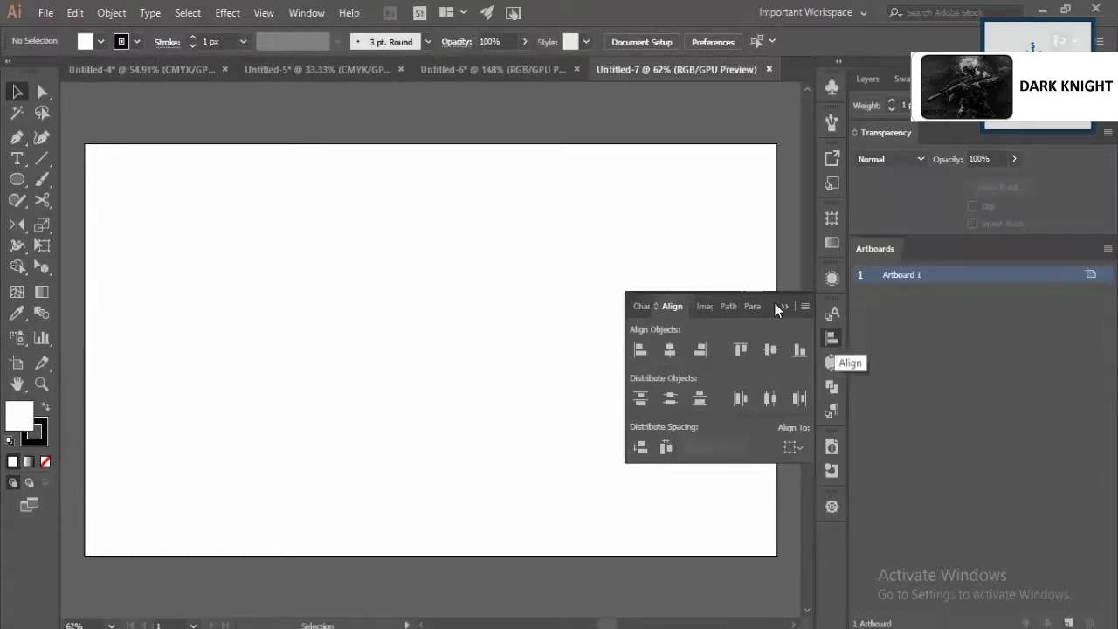
pyautogui.click(306, 13)
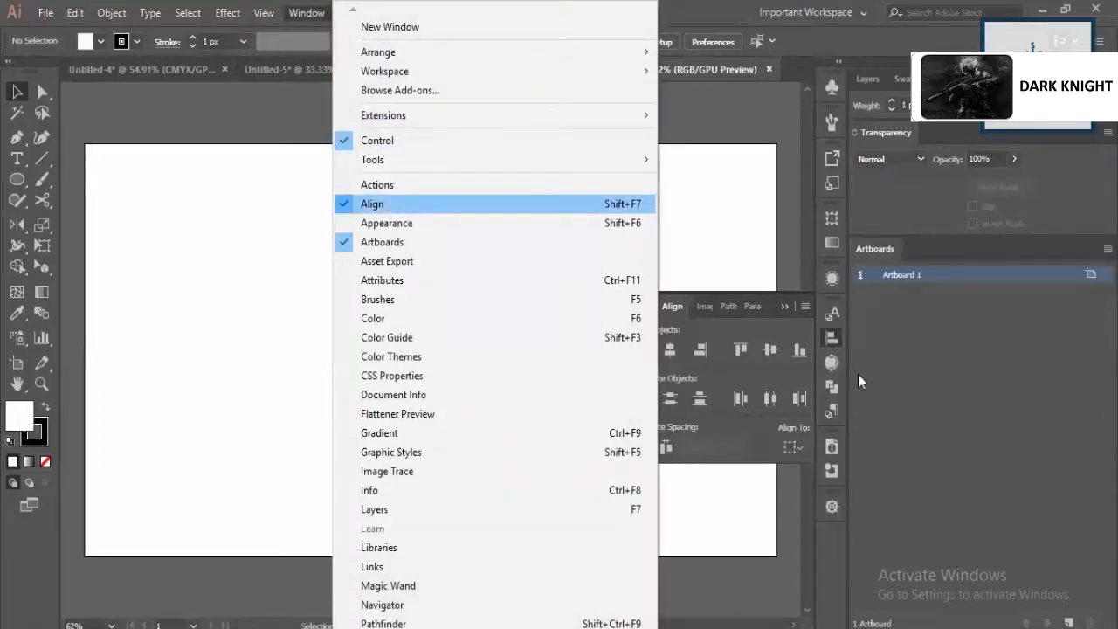
pyautogui.click(786, 303)
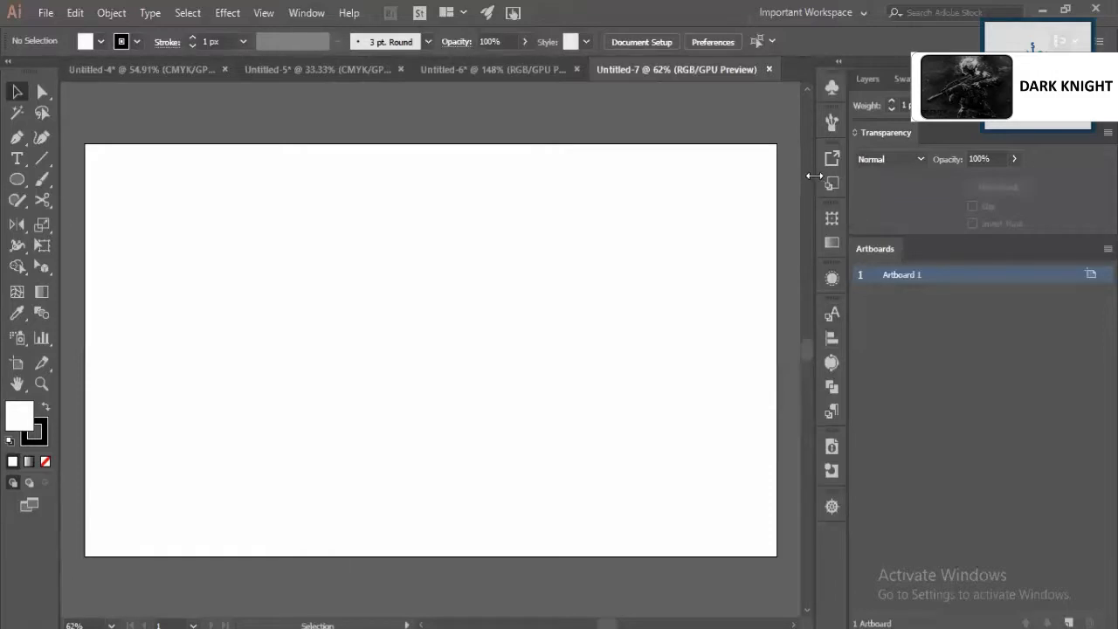
# Examine the docked panels, including Symbols, Brushes, Appearance and Pathfinder, and look over the available workspaces
pyautogui.moveTo(814, 176)
pyautogui.mouseDown()
pyautogui.moveTo(626, 192)
pyautogui.moveTo(844, 187)
pyautogui.mouseUp()
pyautogui.click(833, 89)
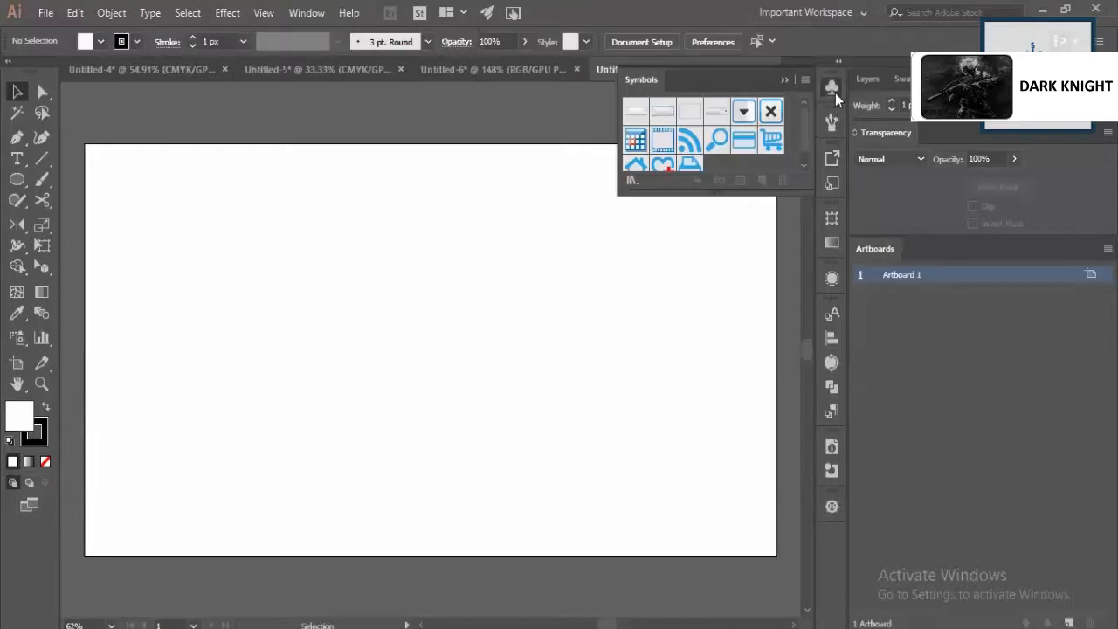
pyautogui.click(834, 89)
pyautogui.click(832, 123)
pyautogui.click(832, 123)
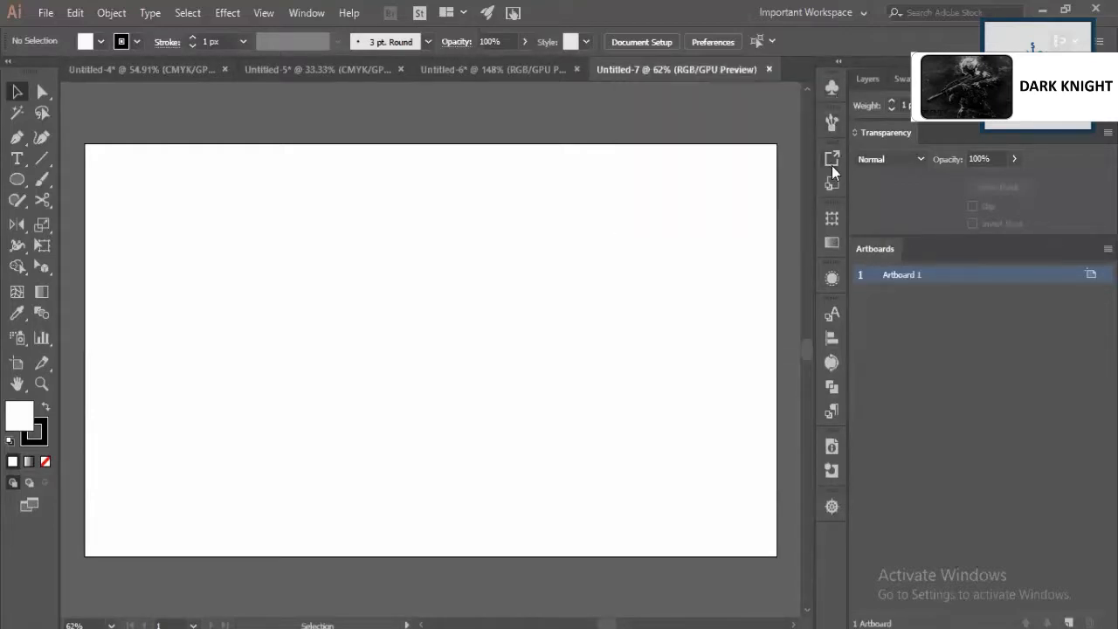
pyautogui.click(834, 161)
pyautogui.click(833, 159)
pyautogui.click(832, 285)
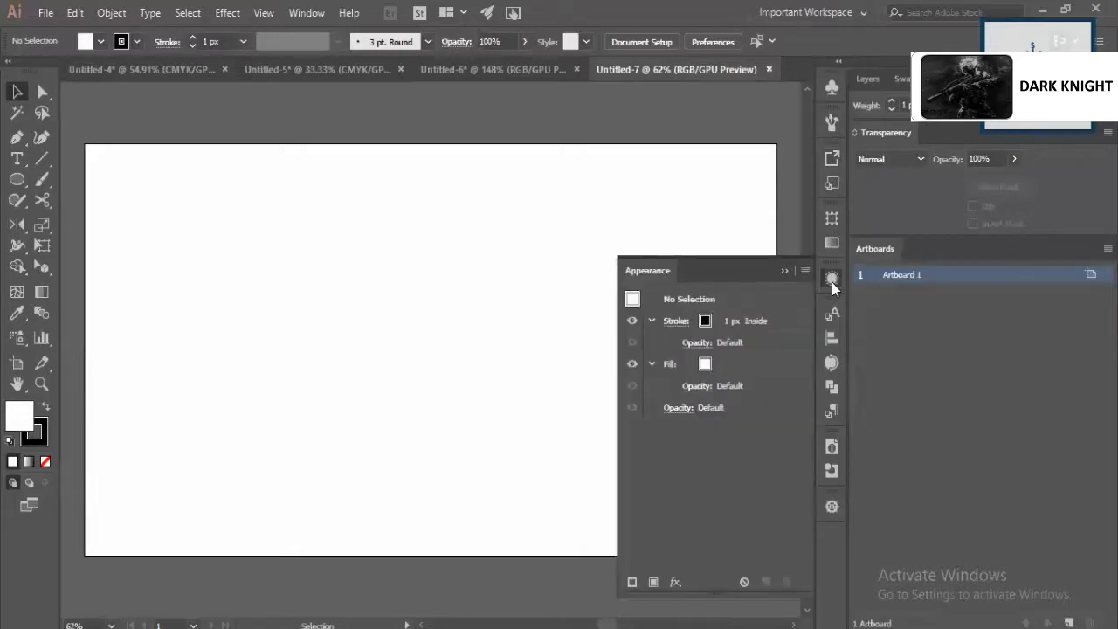
pyautogui.click(833, 288)
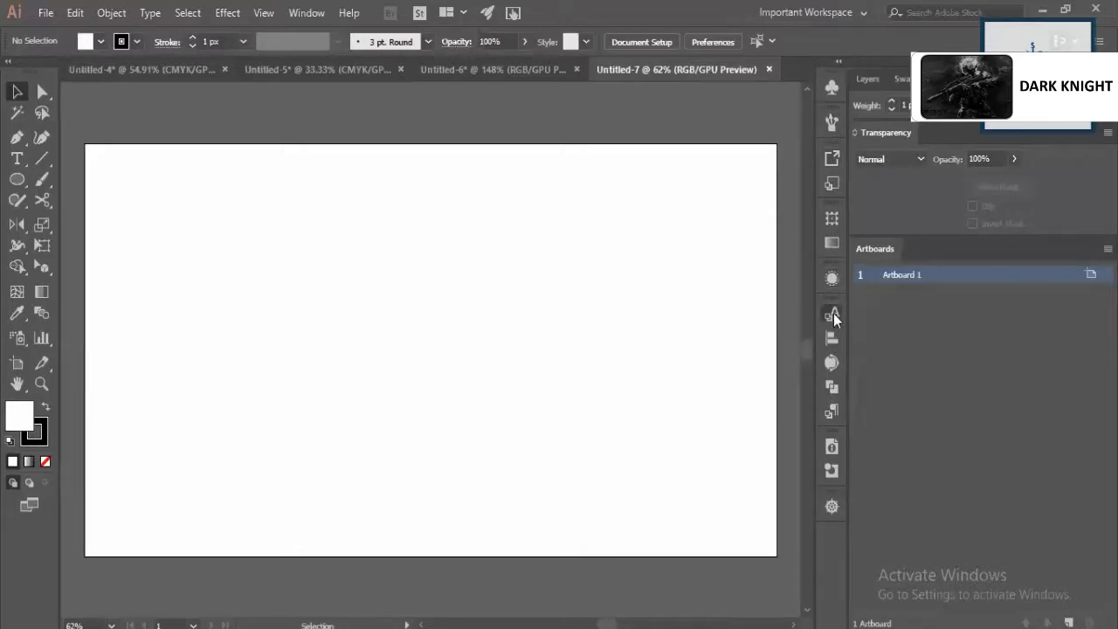
pyautogui.click(833, 313)
pyautogui.click(833, 313)
pyautogui.click(833, 388)
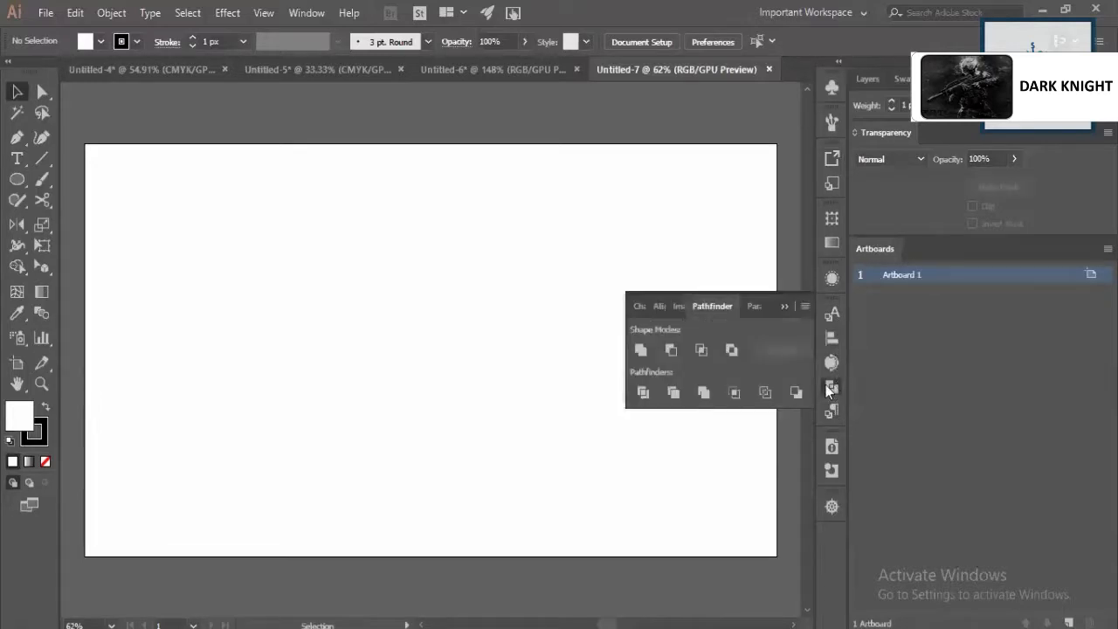
pyautogui.click(792, 307)
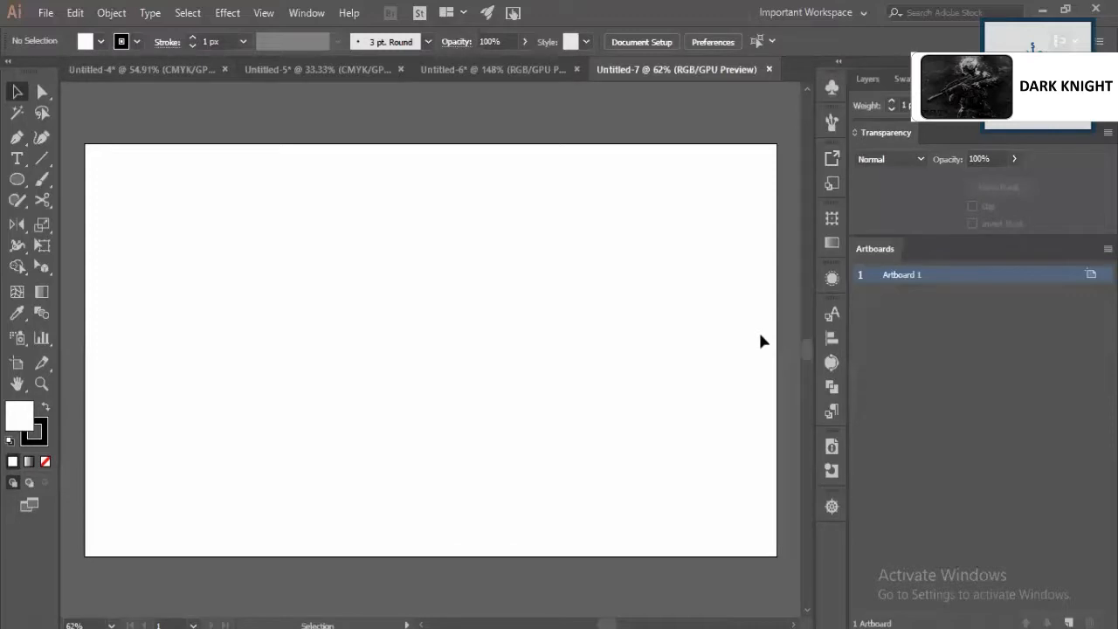
pyautogui.click(839, 13)
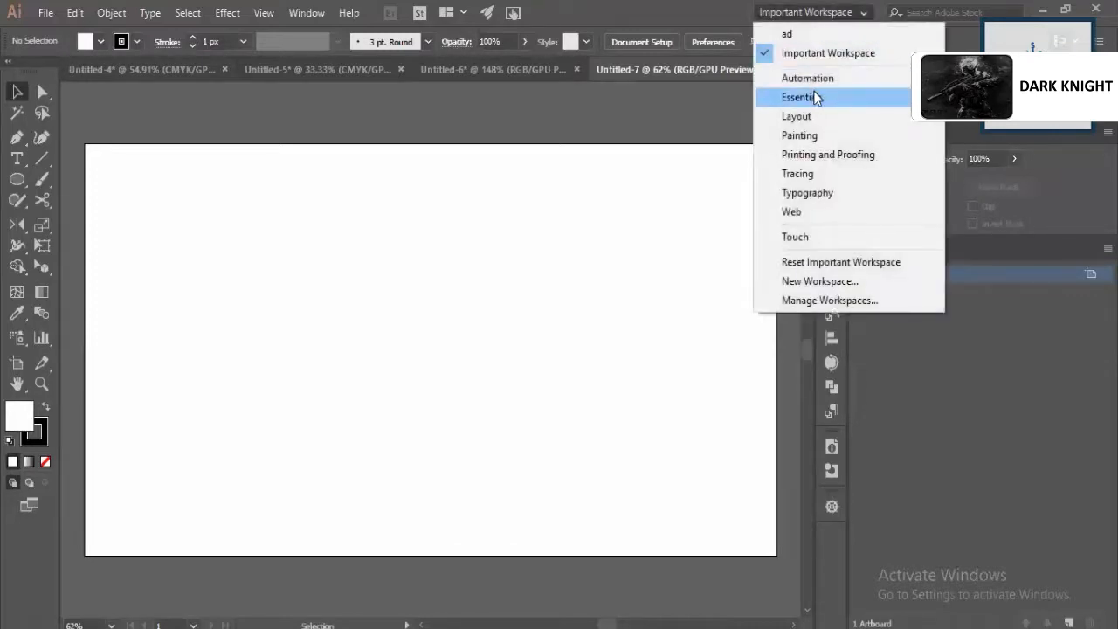
pyautogui.click(543, 144)
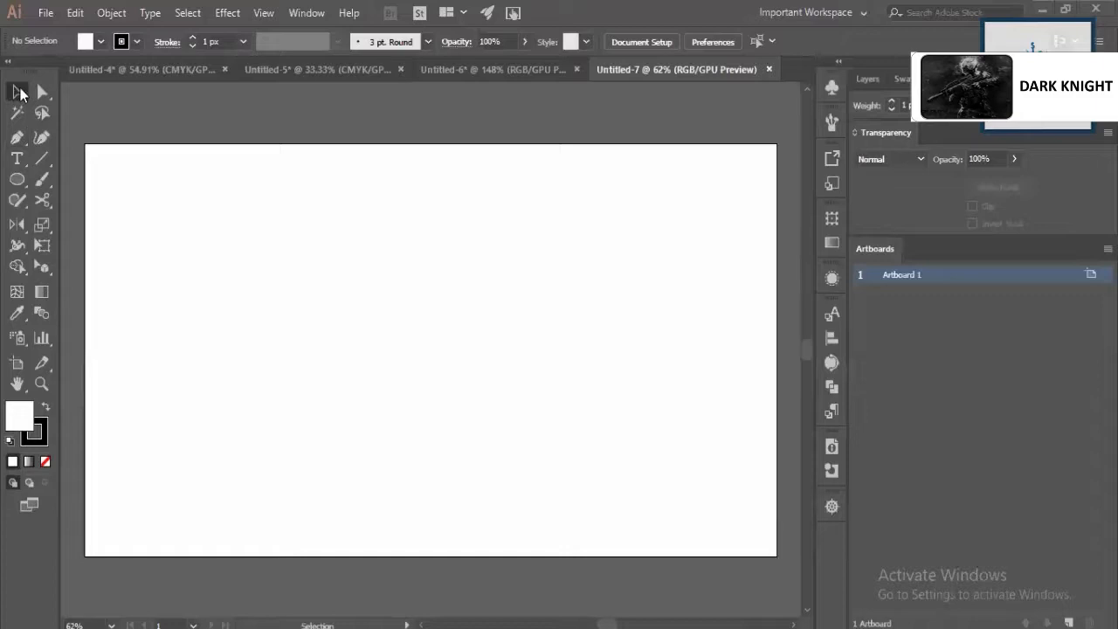
# Draw a short straight diagonal segment in the artboard's upper left area with the Pen tool, and undo it
pyautogui.click(26, 144)
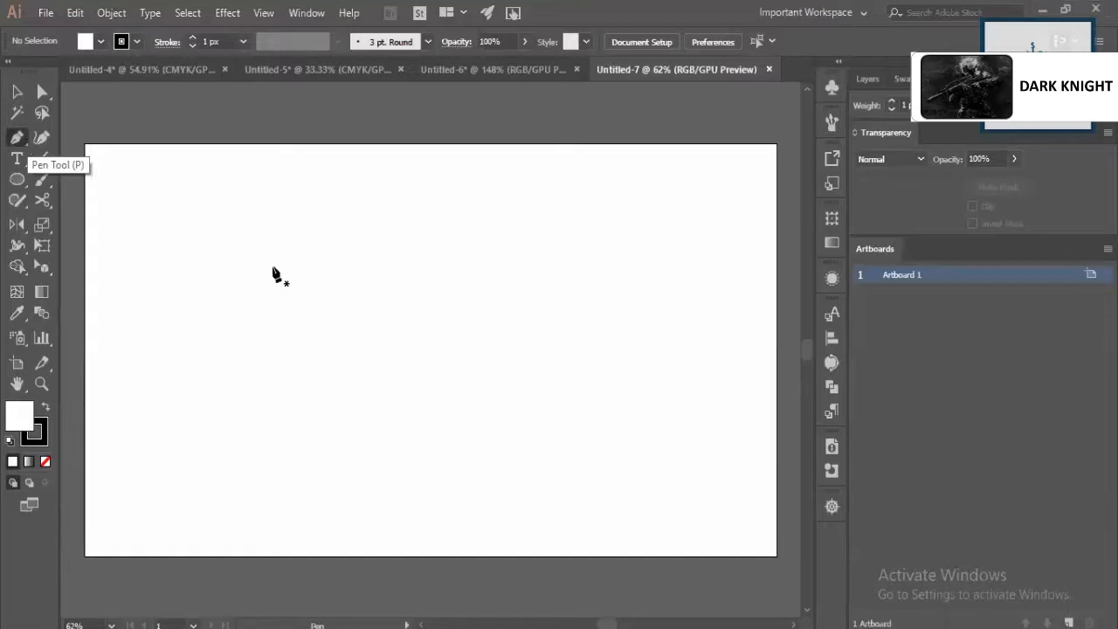
pyautogui.click(260, 222)
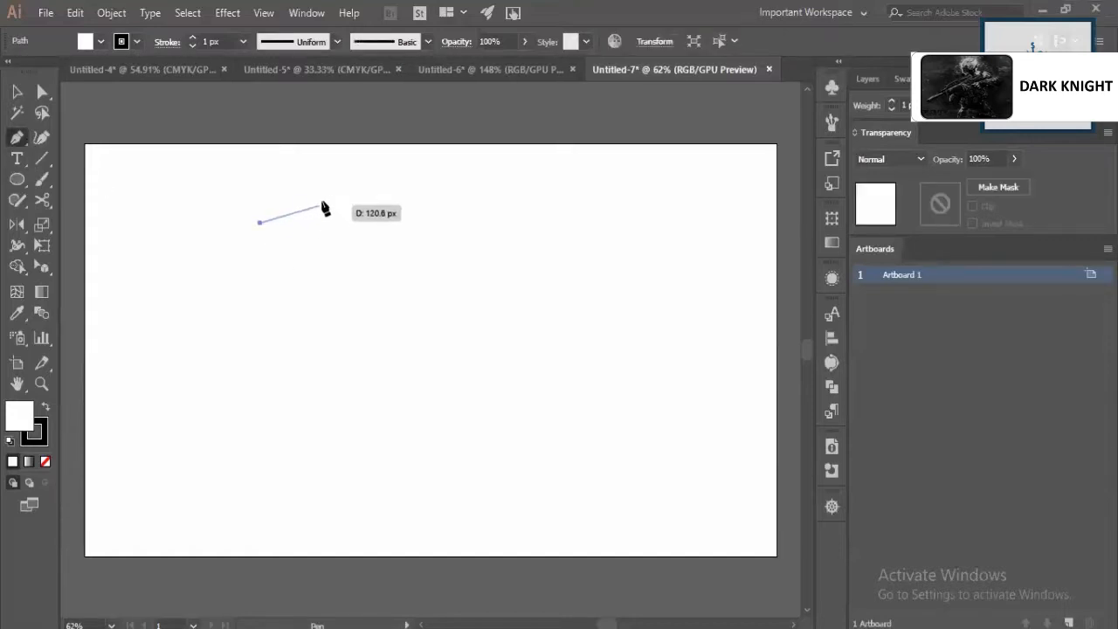
pyautogui.click(346, 186)
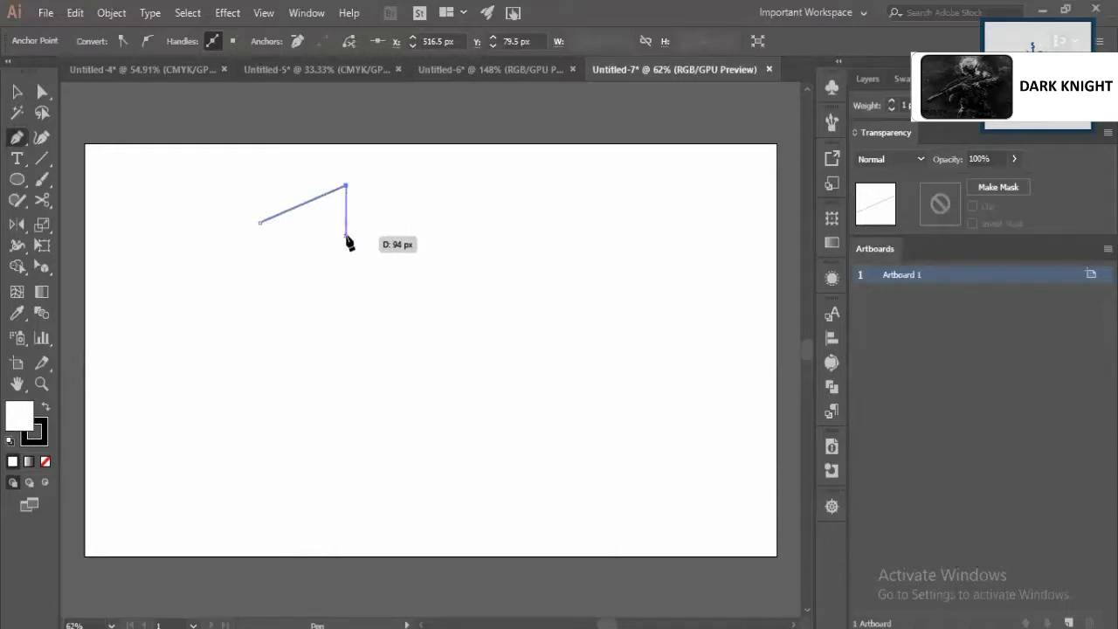
pyautogui.hotkey('ctrl', 'z')
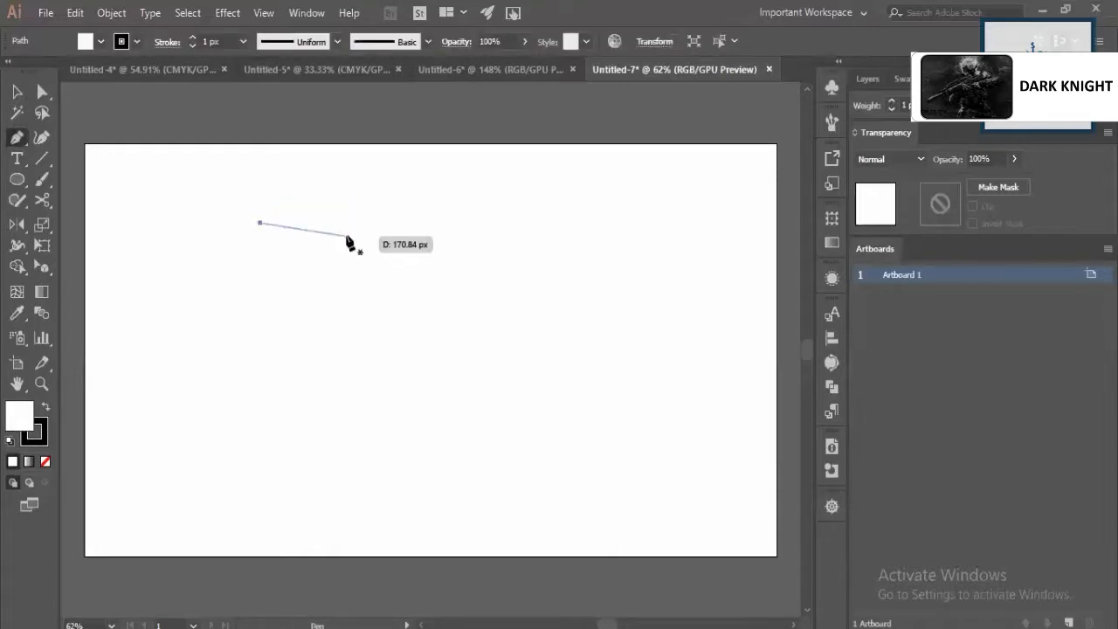
pyautogui.hotkey('ctrl', 'z')
# Draw an open curved path with the Pen tool, rising from the artboard's lower left area to a smooth anchor near the top edge
pyautogui.click(263, 404)
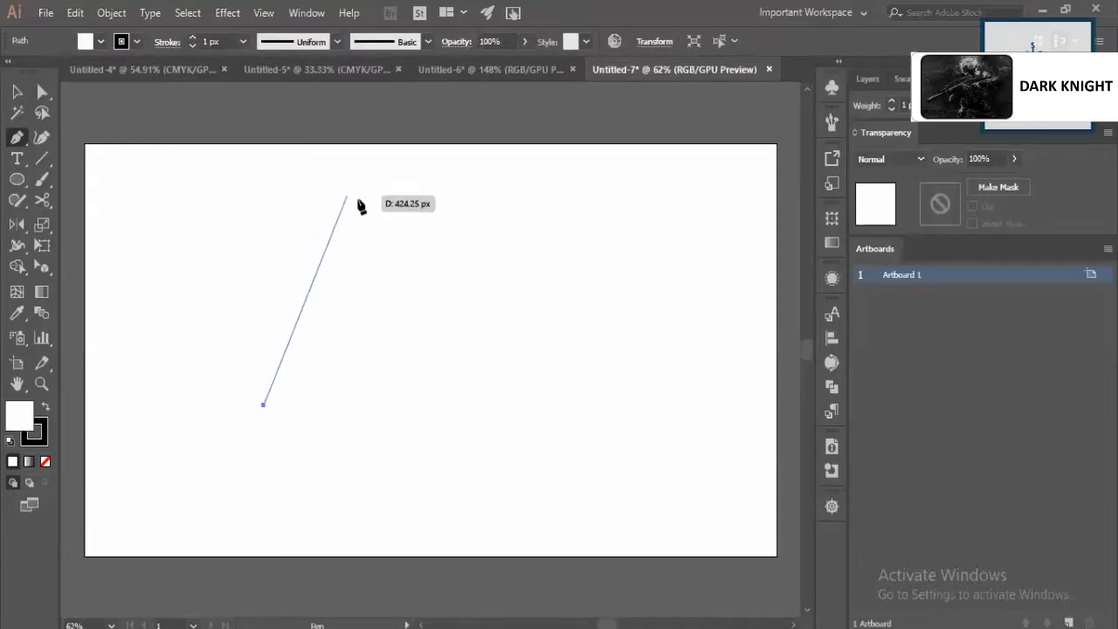
pyautogui.moveTo(358, 201); pyautogui.dragTo(444, 151)
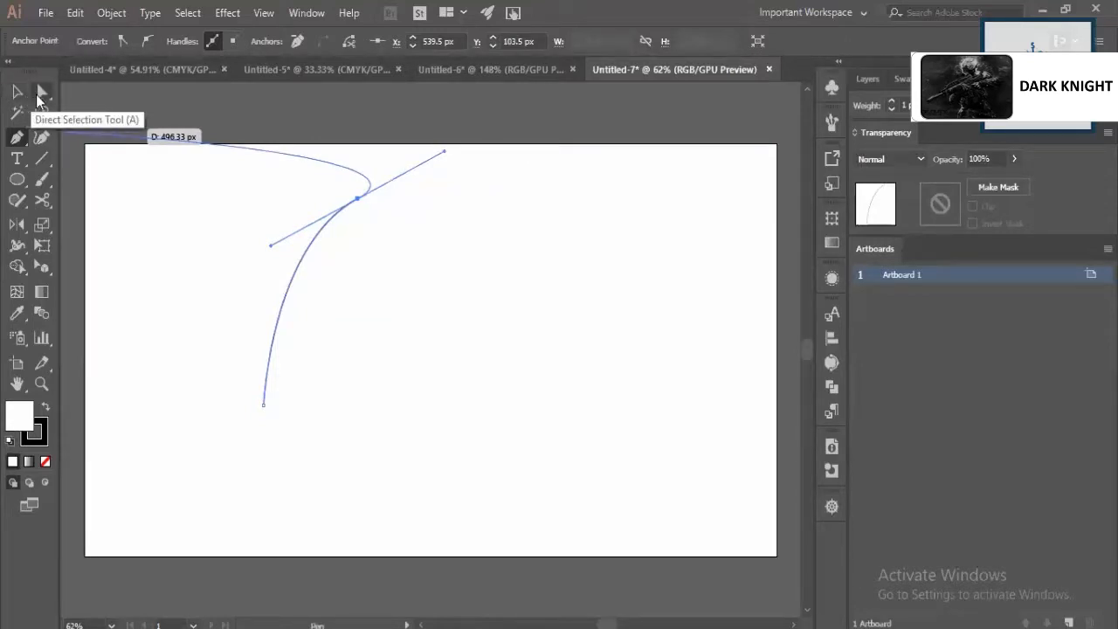
pyautogui.click(37, 96)
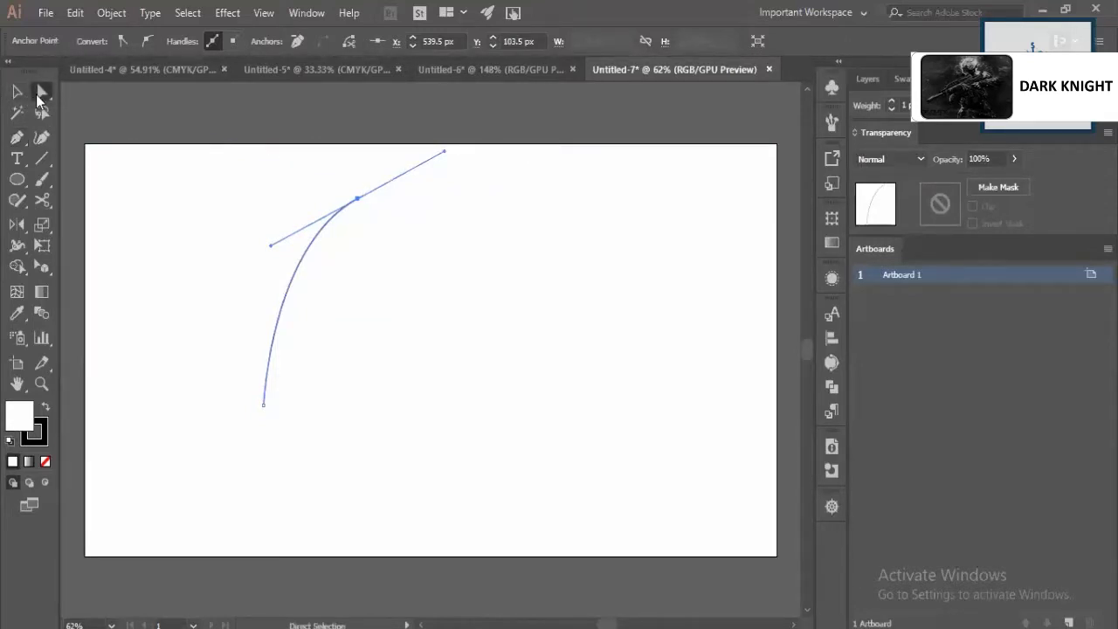
# Retract the outgoing direction handle of the curved path's upper anchor with the Pen tool, so the next segment can start straight
pyautogui.moveTo(271, 246)
pyautogui.mouseDown()
pyautogui.moveTo(252, 225)
pyautogui.moveTo(291, 275)
pyautogui.moveTo(272, 249)
pyautogui.mouseUp()
pyautogui.click(17, 137)
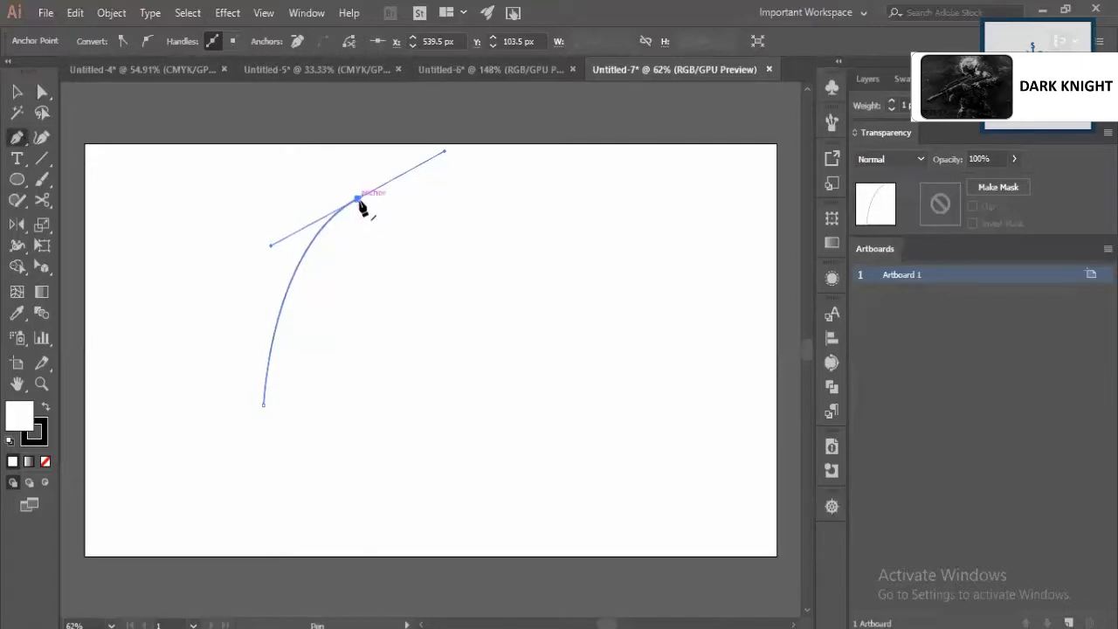
pyautogui.click(359, 200)
pyautogui.hotkey('ctrl', 'z')
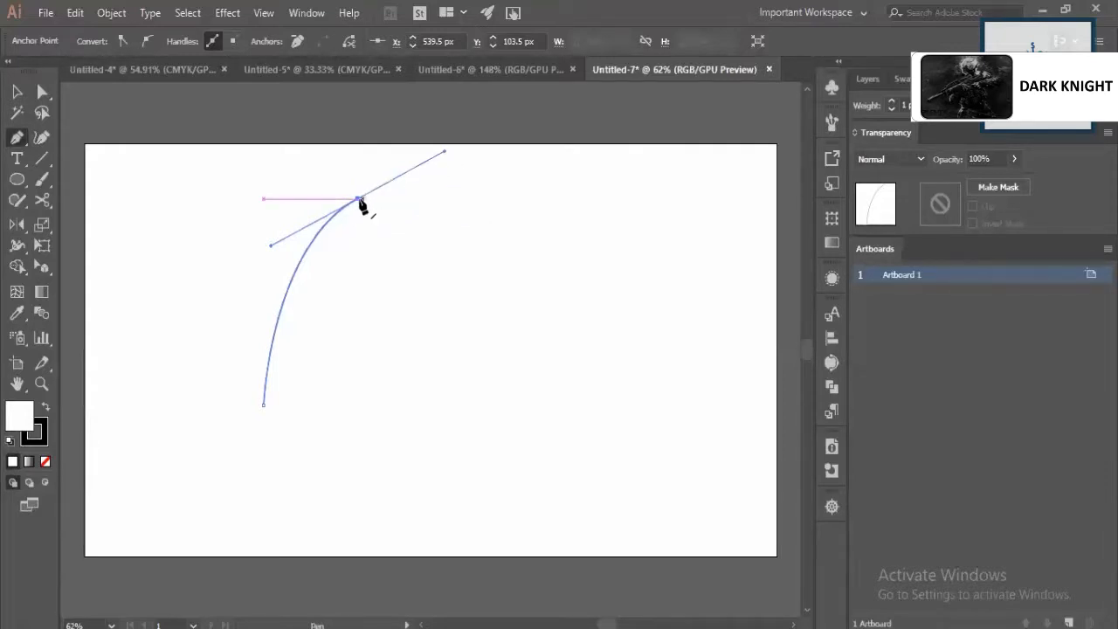
pyautogui.click(358, 201)
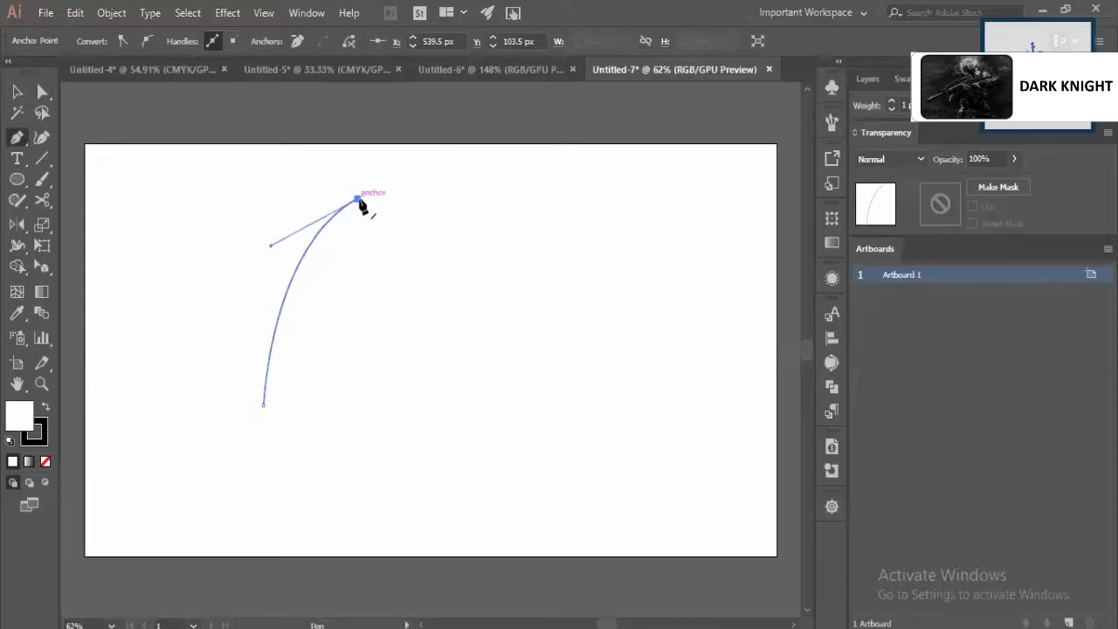
# Add a straight segment from the upper anchor diagonally down to a corner at about X 634.5 px, Y 184.5 px
pyautogui.moveTo(416, 248); pyautogui.dragTo(406, 244)
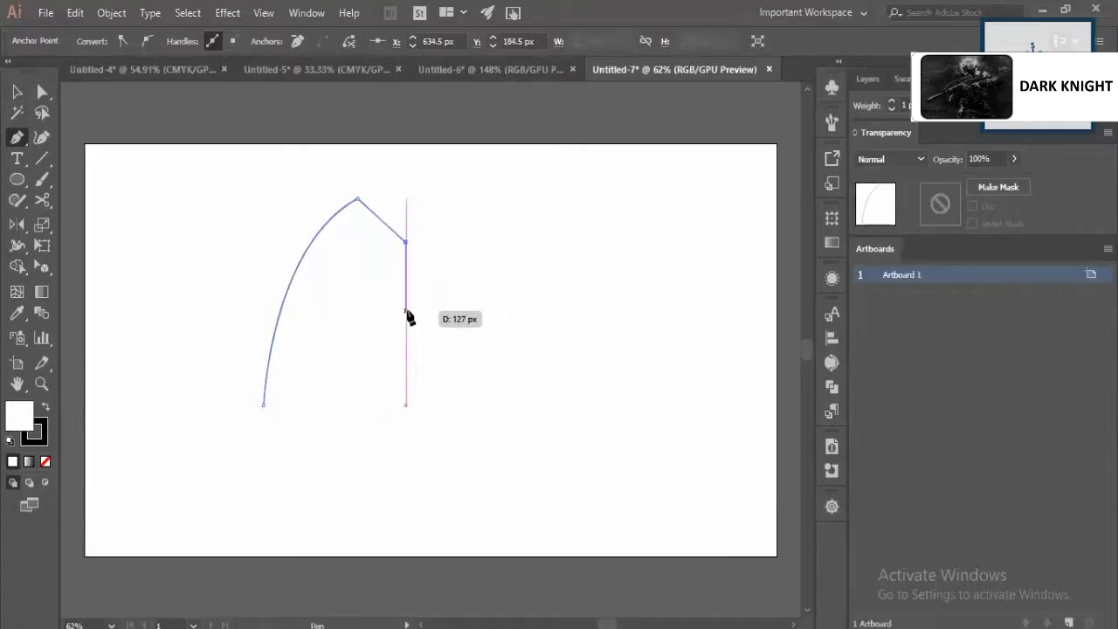
pyautogui.press('Escape')
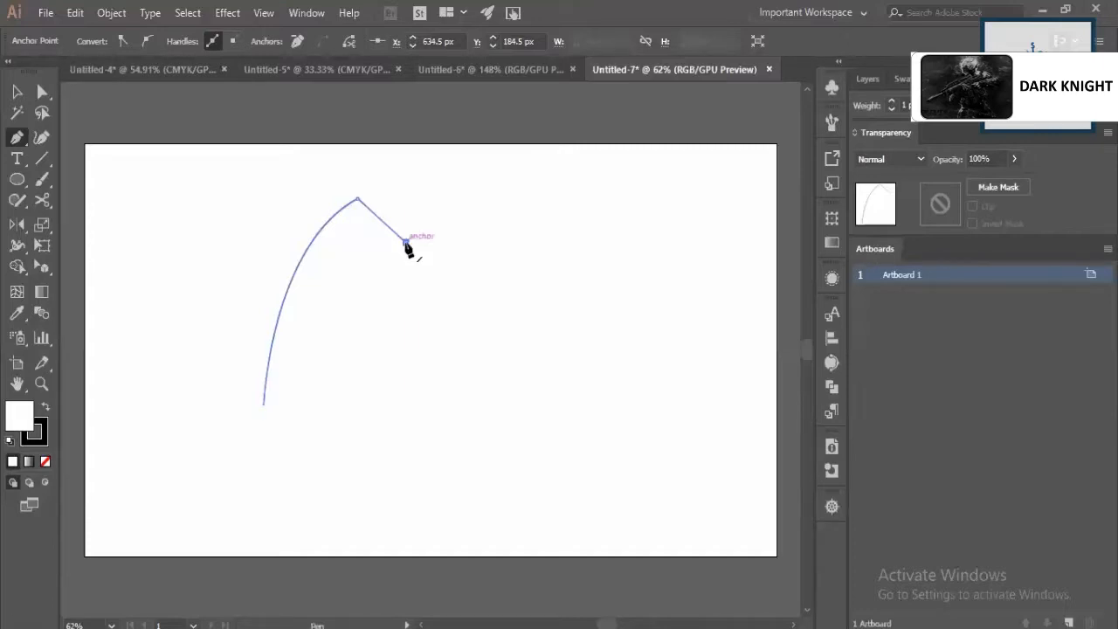
pyautogui.click(405, 242)
# Close the shape with a curved inner edge running down and a straight base about 58 px wide, and deselect it
pyautogui.moveTo(292, 405); pyautogui.dragTo(288, 440)
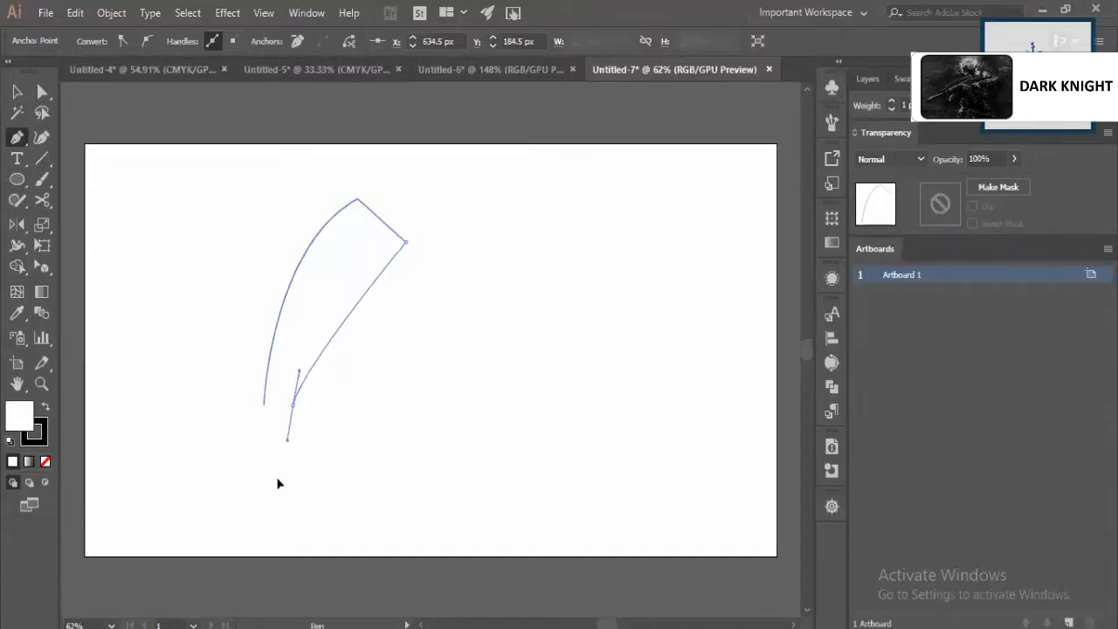
pyautogui.moveTo(278, 483); pyautogui.dragTo(278, 512)
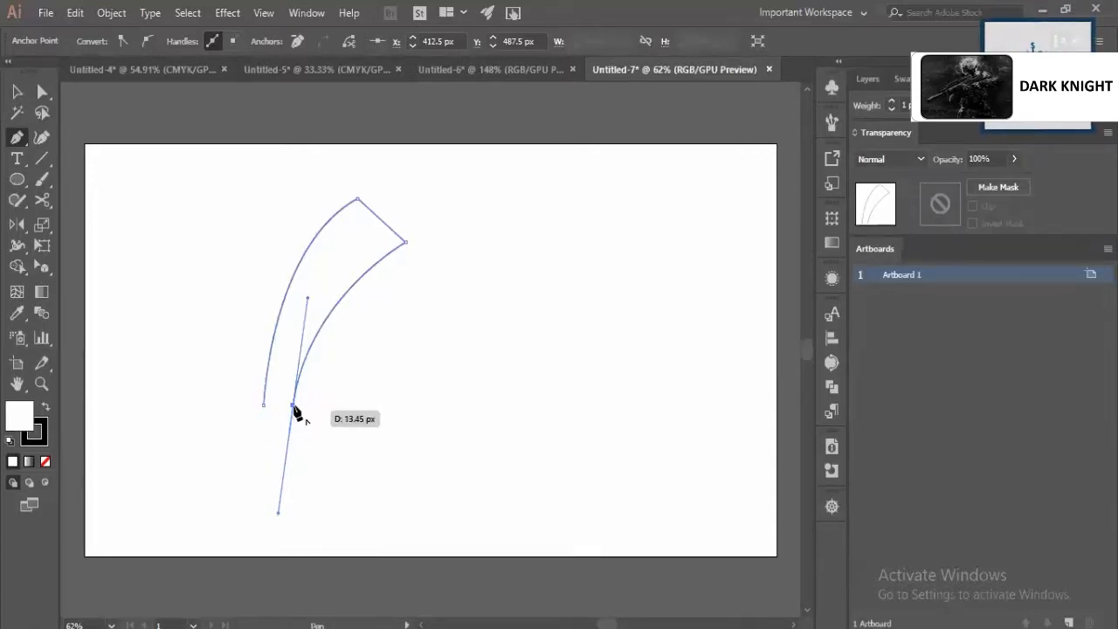
pyautogui.click(294, 407)
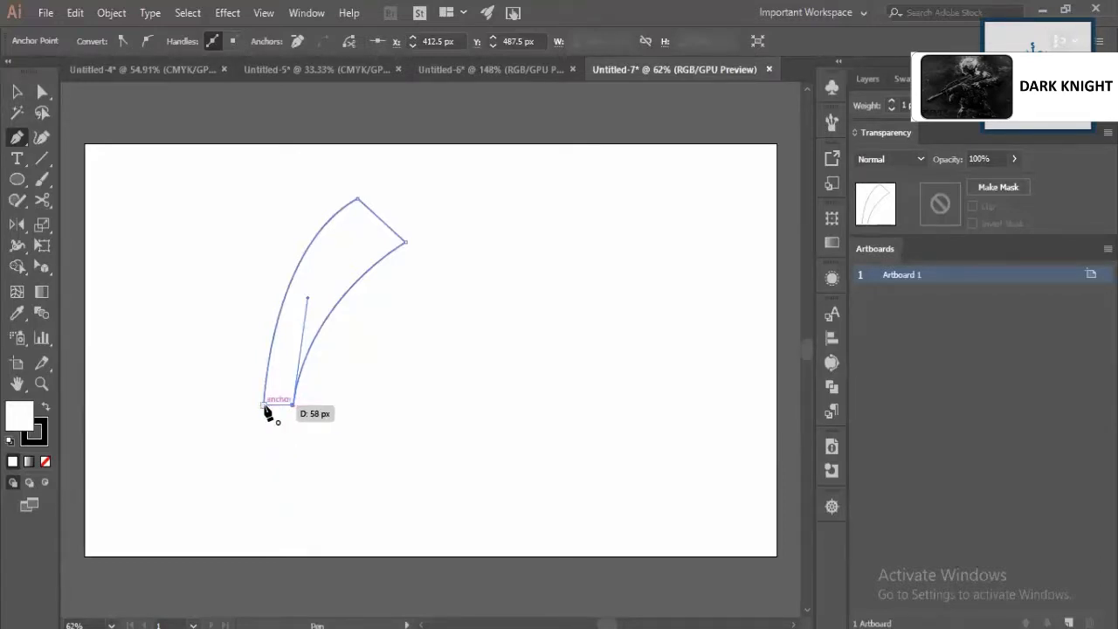
pyautogui.click(265, 407)
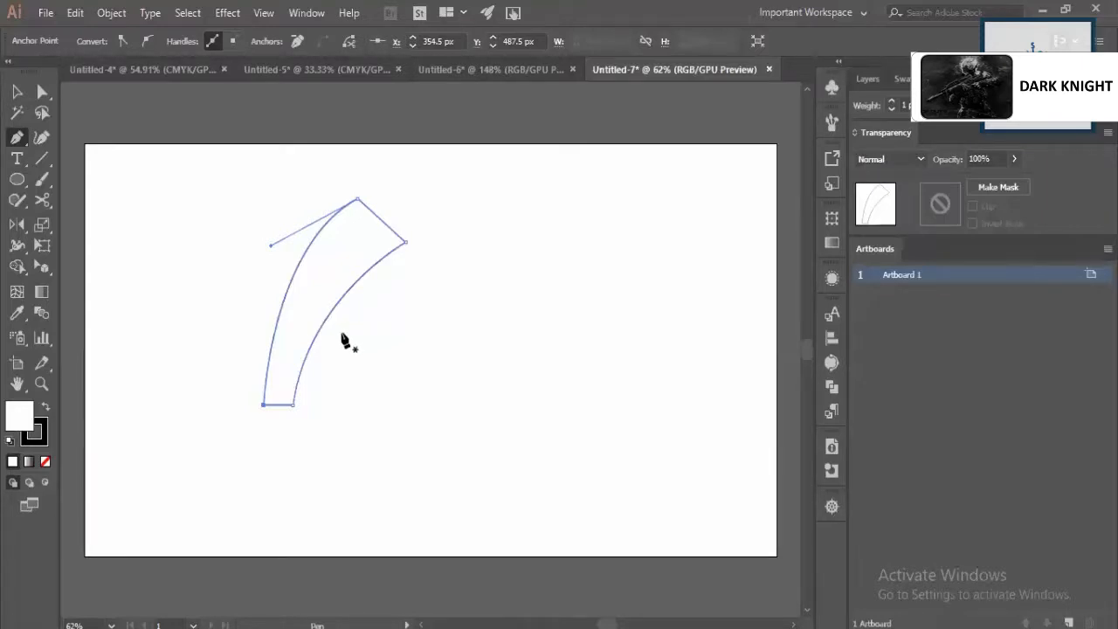
pyautogui.click(17, 92)
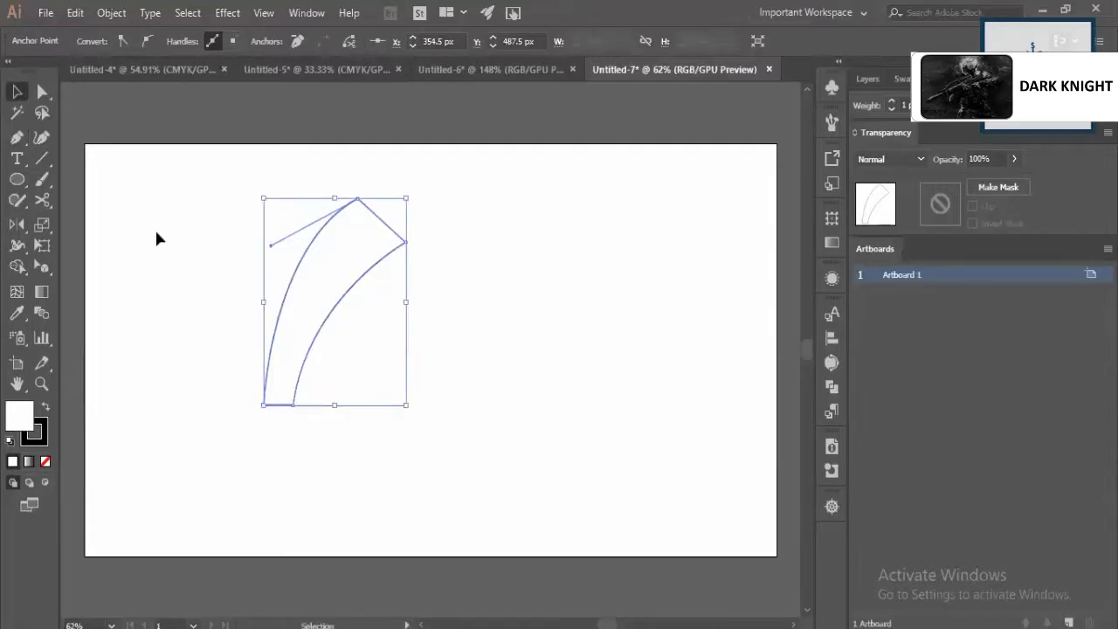
pyautogui.click(359, 427)
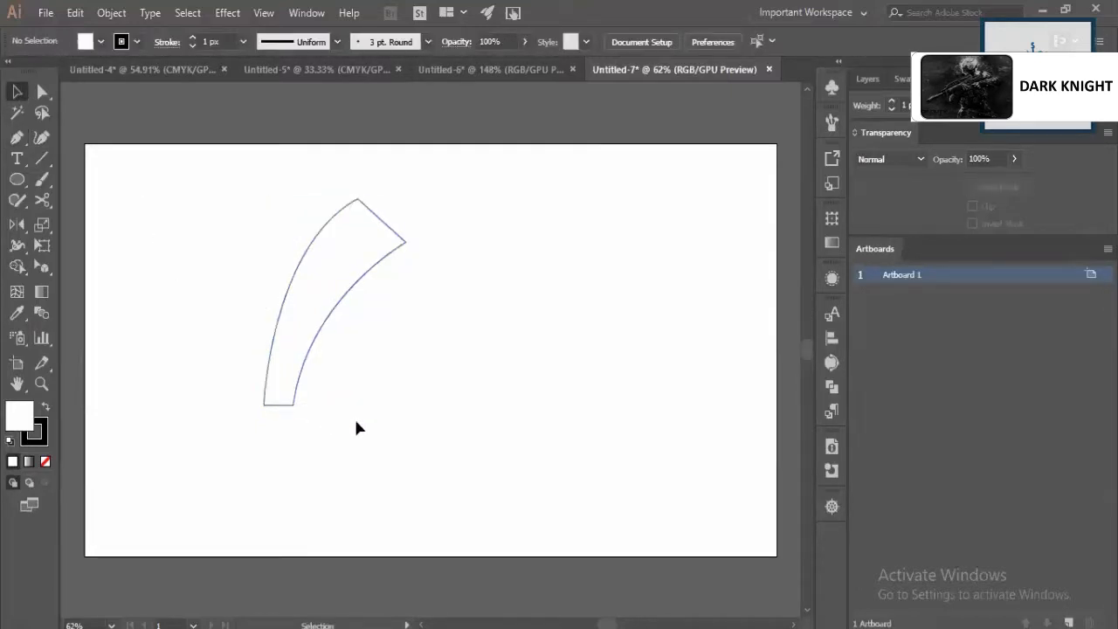
# Start a Pen path just below the shape's base with a base-wide horizontal line and a short curve bending down to a smooth anchor
pyautogui.press('z')
pyautogui.moveTo(200, 432); pyautogui.dragTo(309, 324)
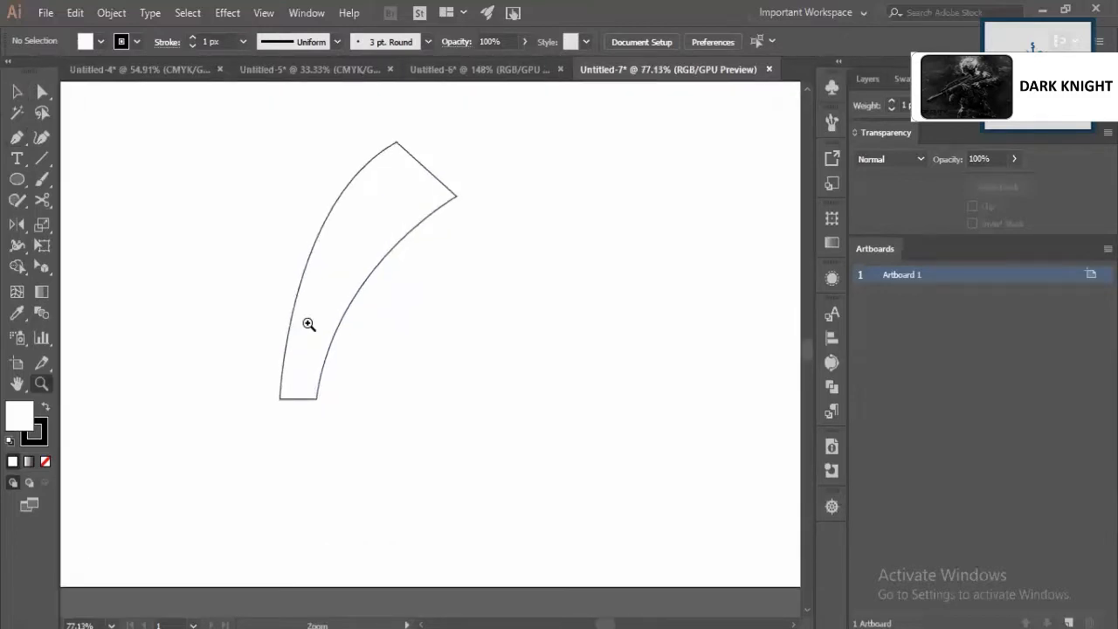
pyautogui.moveTo(268, 260); pyautogui.dragTo(200, 267)
pyautogui.moveTo(248, 333); pyautogui.dragTo(287, 421)
pyautogui.moveTo(391, 446); pyautogui.dragTo(439, 447)
pyautogui.press('p')
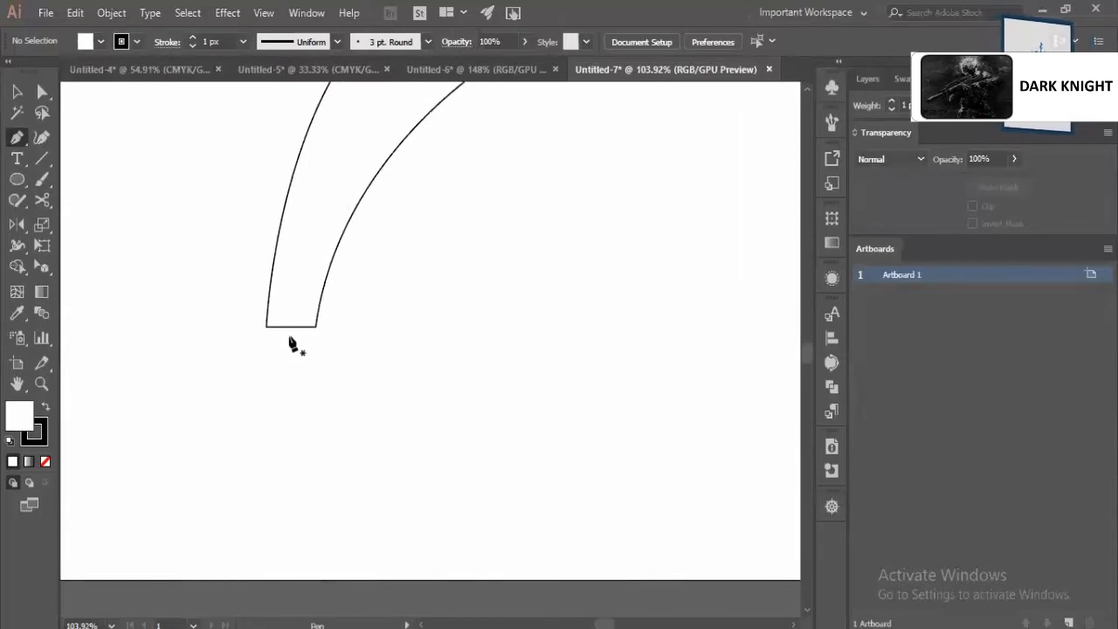
pyautogui.click(313, 337)
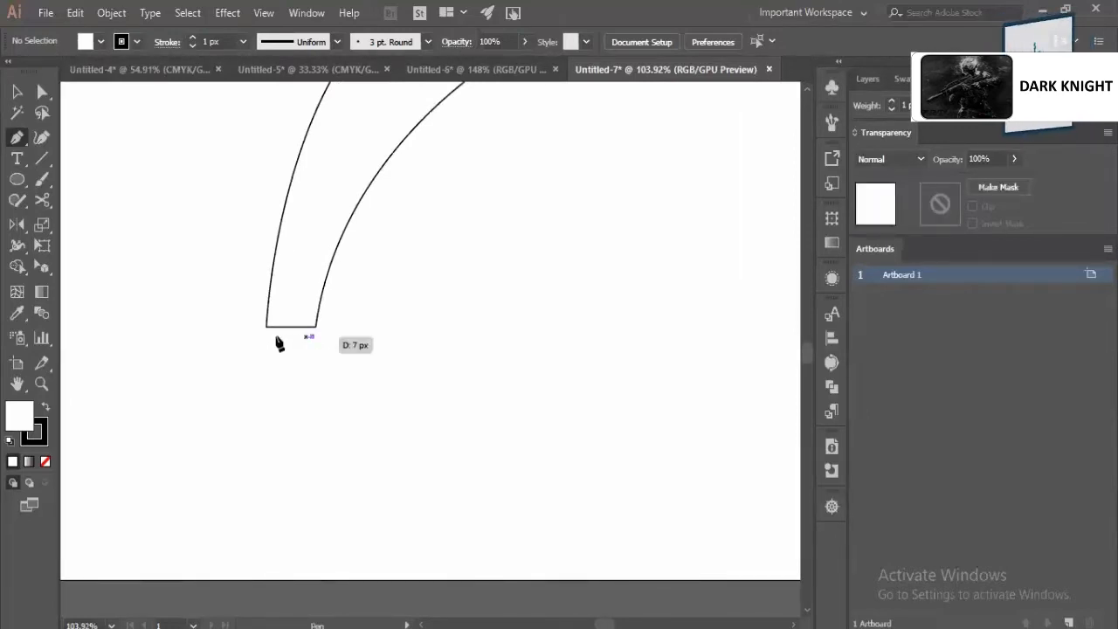
pyautogui.click(265, 337)
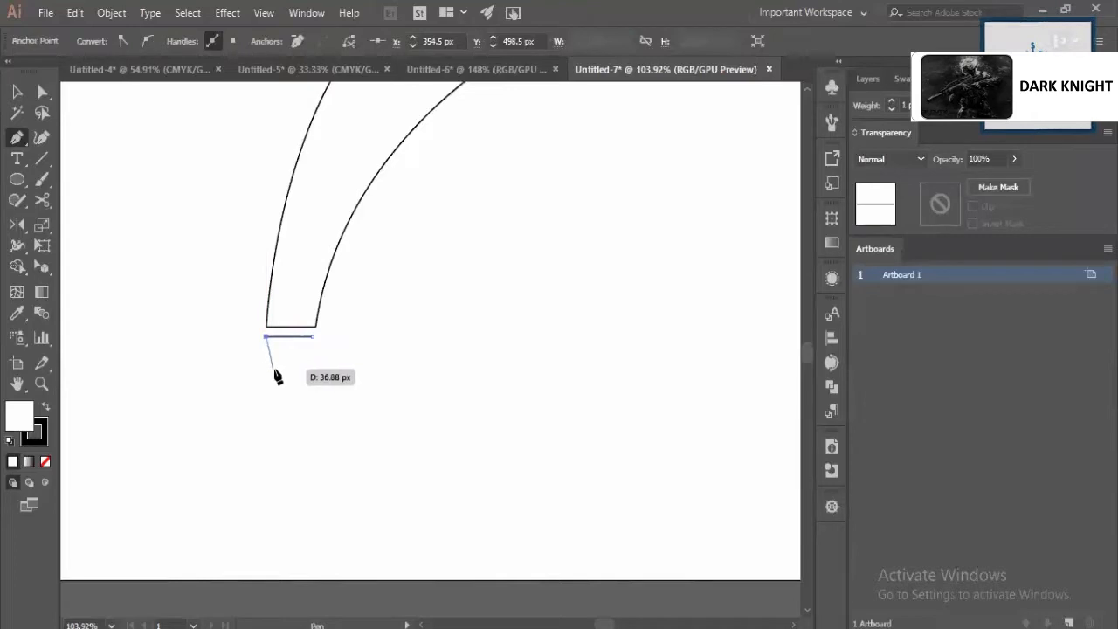
pyautogui.moveTo(274, 368); pyautogui.dragTo(287, 372)
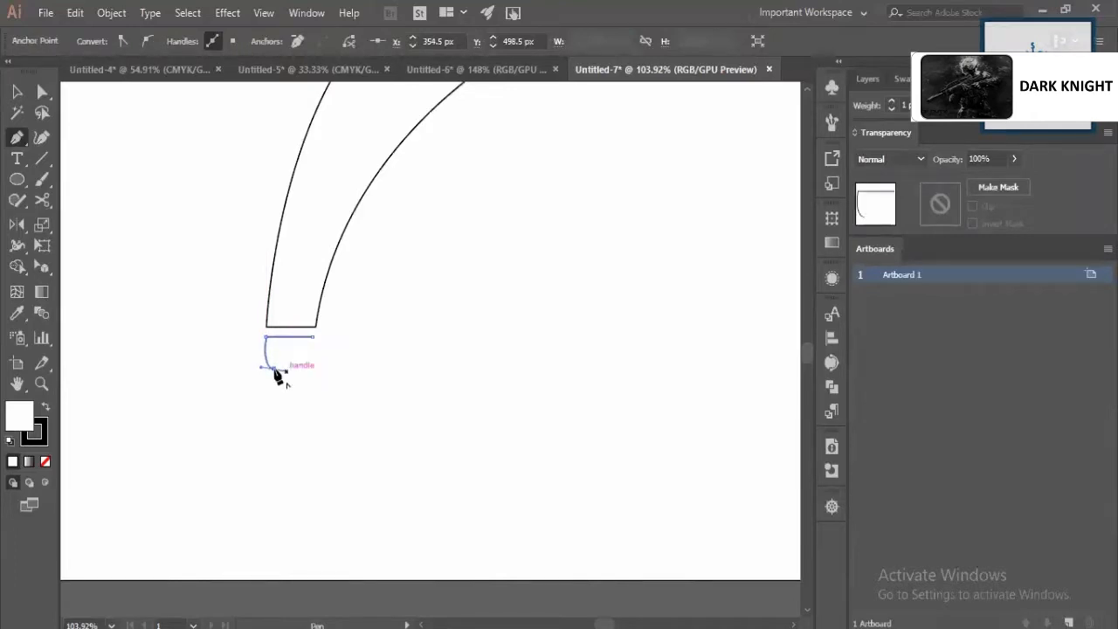
pyautogui.click(273, 369)
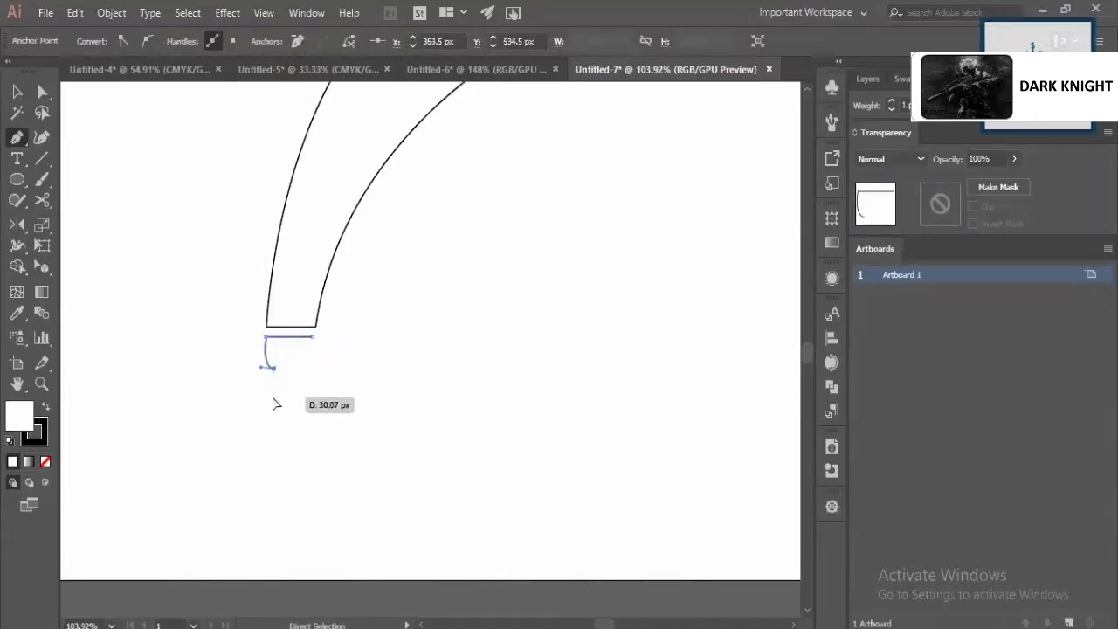
pyautogui.hotkey('ctrl', 'z')
# Draw a shallow sagging Pen curve about 114 px wide in the empty area beside the tall shape, ending in a smooth anchor
pyautogui.hotkey('ctrl', 'space')
pyautogui.moveTo(182, 235); pyautogui.dragTo(168, 261)
pyautogui.moveTo(301, 258); pyautogui.dragTo(216, 266)
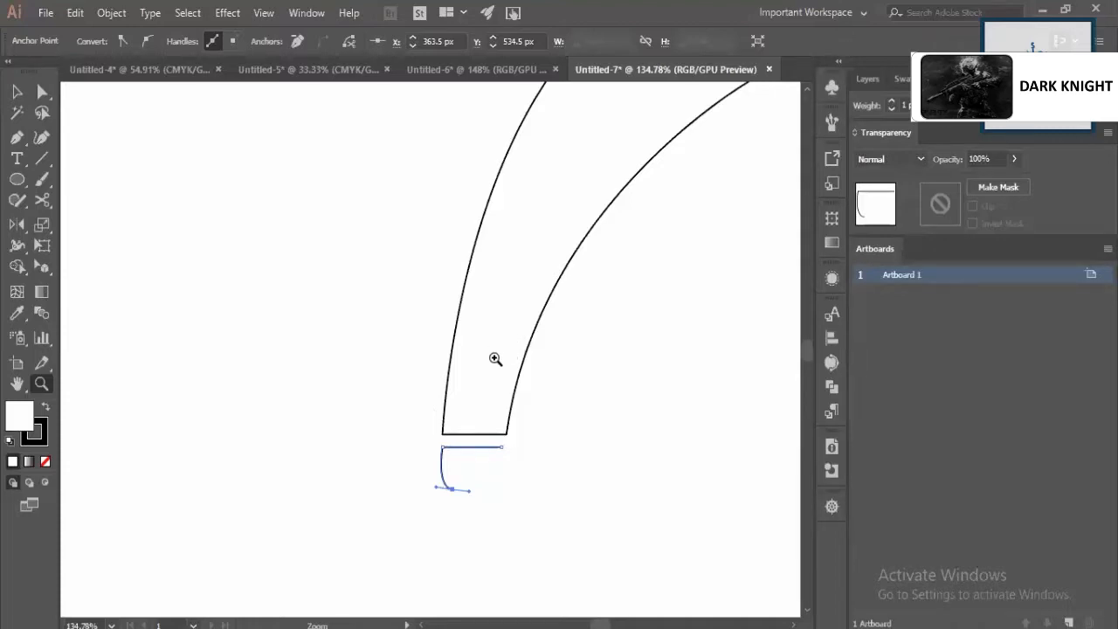
pyautogui.press('a')
pyautogui.scroll(-2, 506, 352)
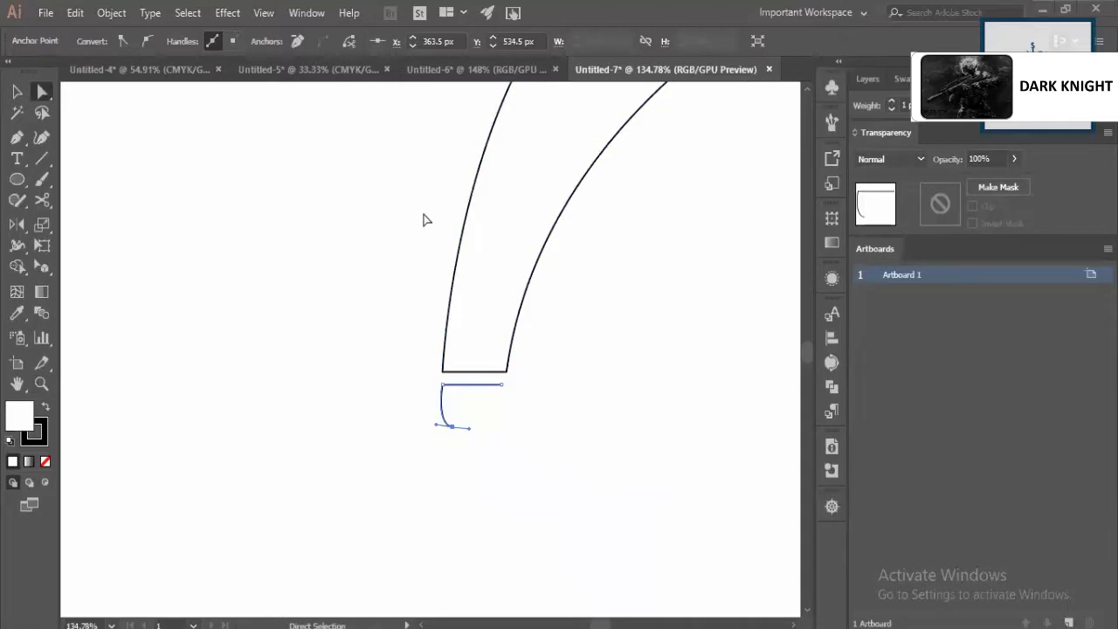
pyautogui.scroll(-1, 439, 340)
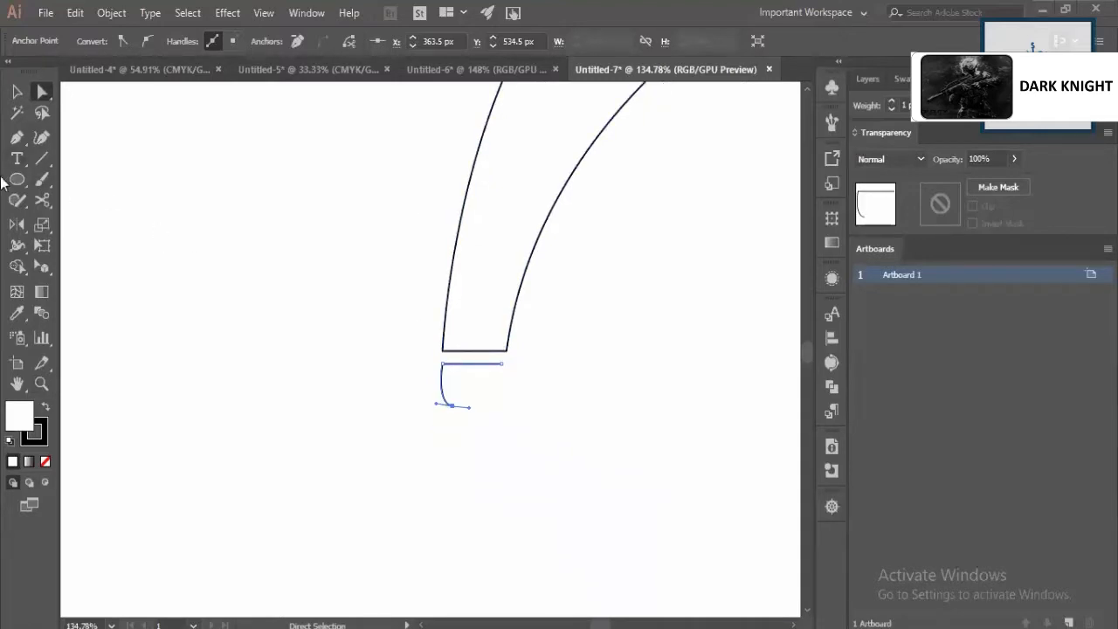
pyautogui.press('p')
pyautogui.click(168, 215)
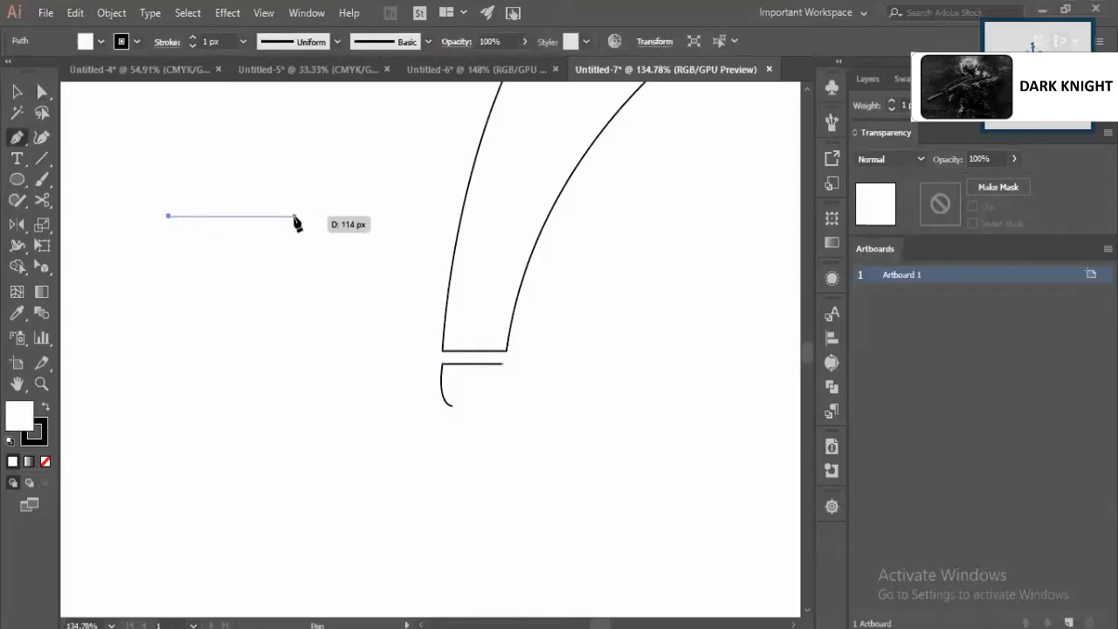
pyautogui.moveTo(295, 216); pyautogui.dragTo(340, 199)
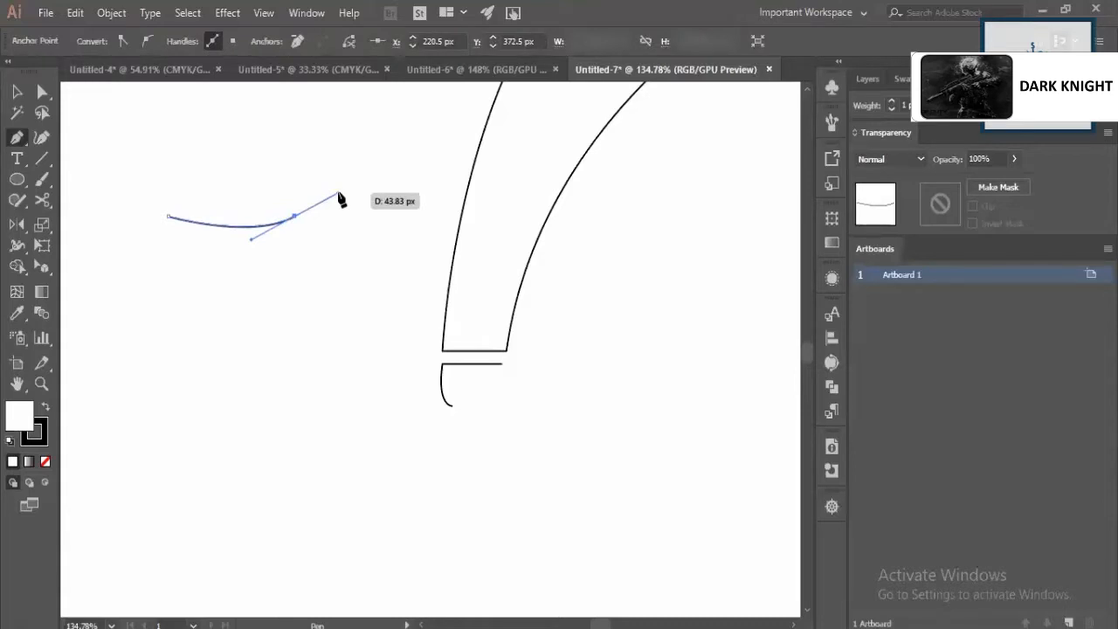
# Swing the practice curve's outgoing end handle independently downward, sideways and straight up to redirect the next segment
pyautogui.press('alt')
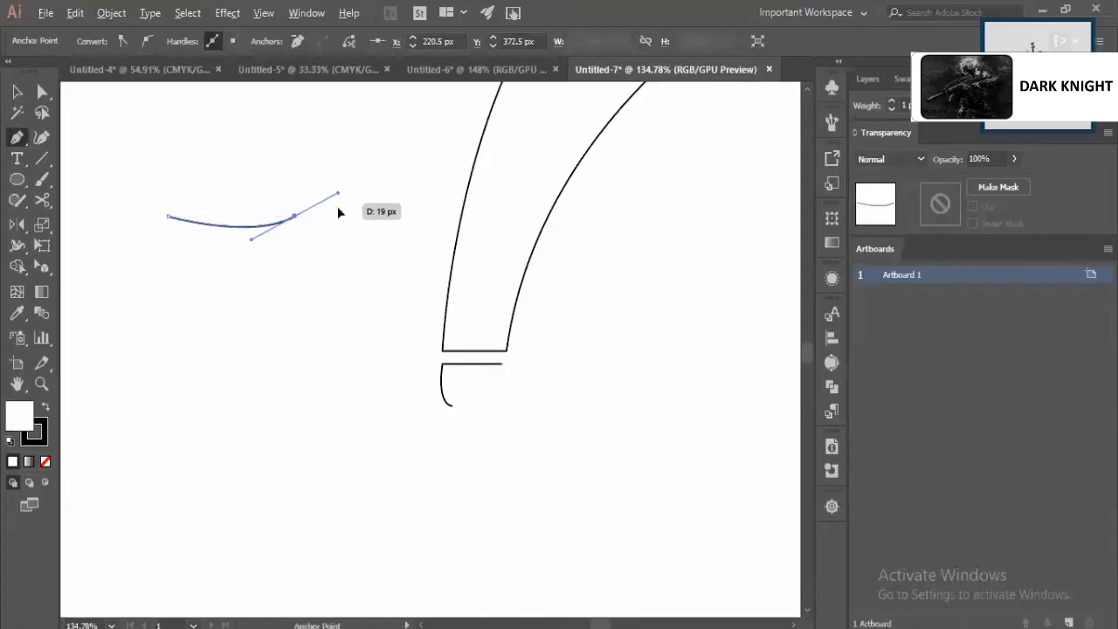
pyautogui.moveTo(338, 208); pyautogui.dragTo(288, 259)
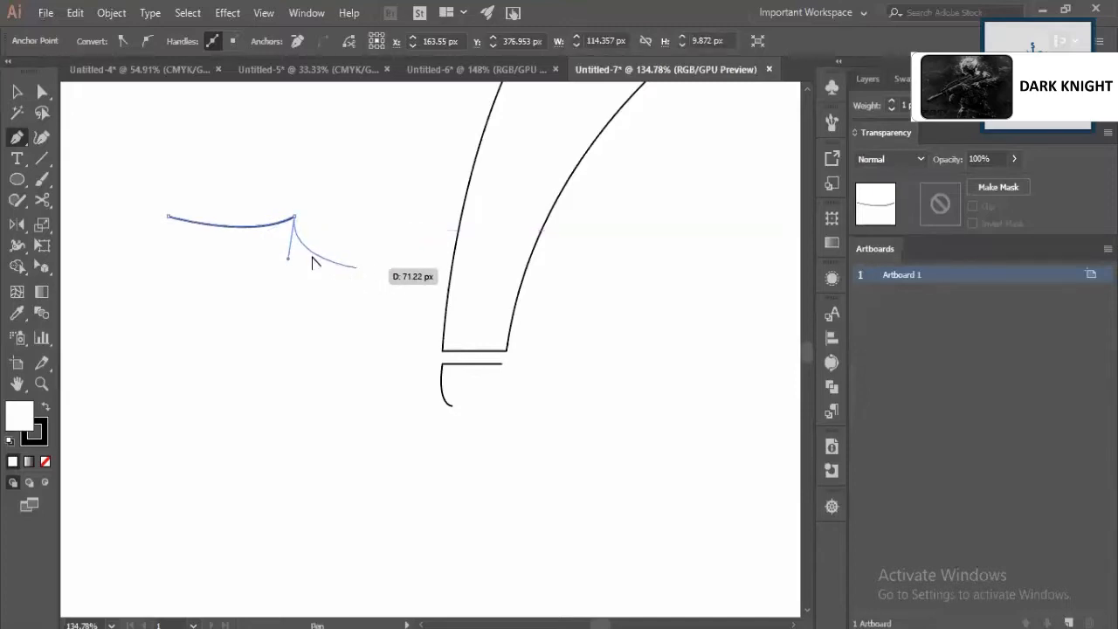
pyautogui.moveTo(288, 259); pyautogui.dragTo(341, 234)
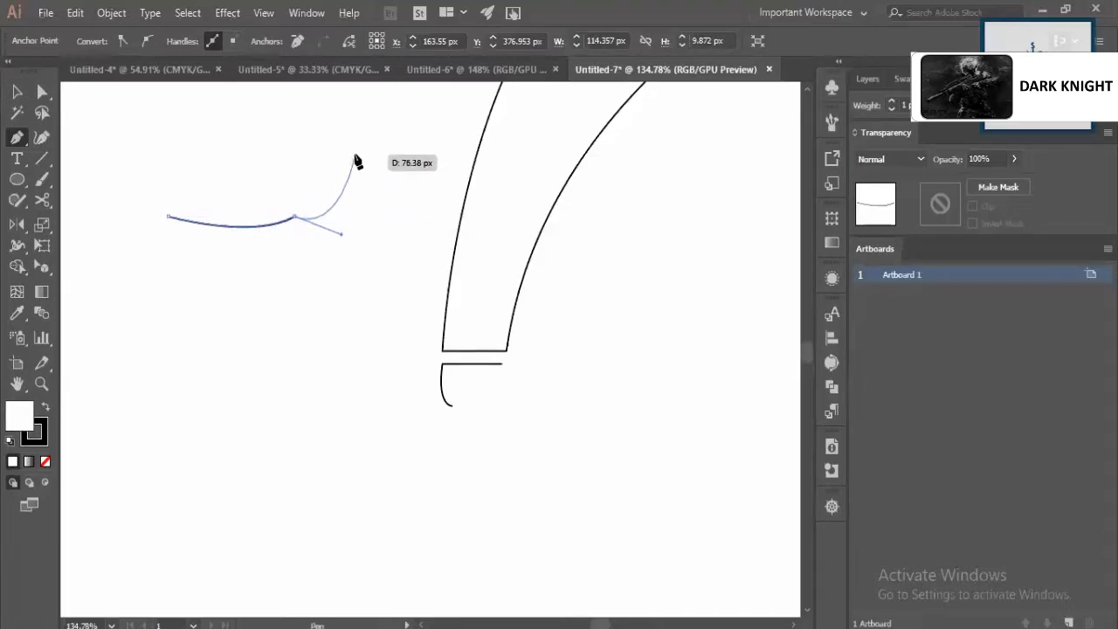
pyautogui.moveTo(341, 234); pyautogui.dragTo(294, 151)
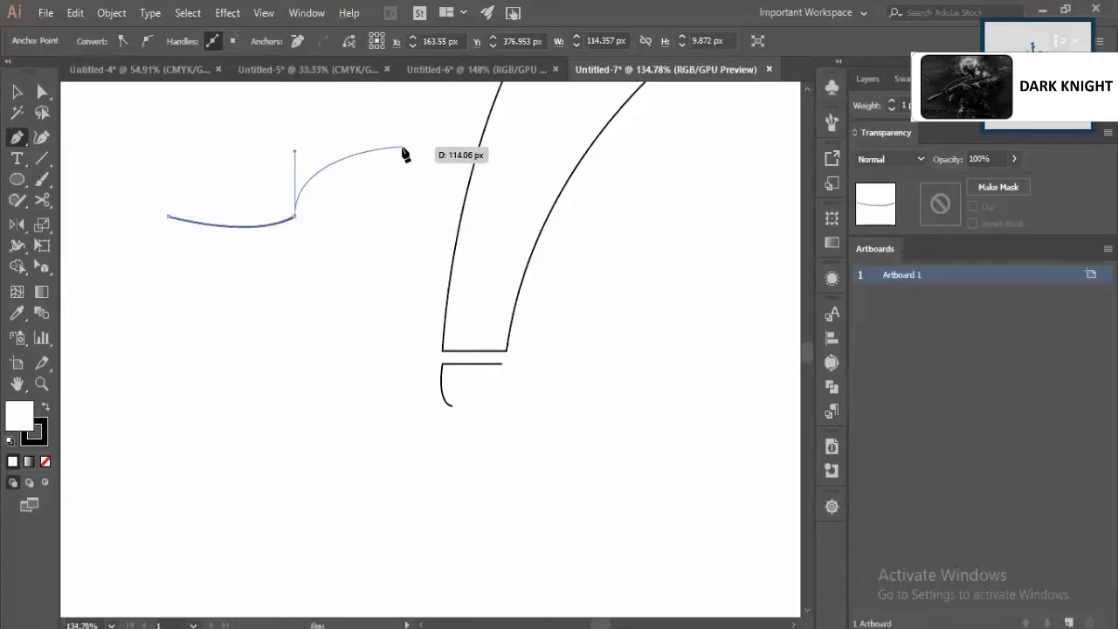
# Close the practice path with a rising curve, a vertical edge about 80 px tall and a nearly flat base, and delete the shape
pyautogui.click(402, 148)
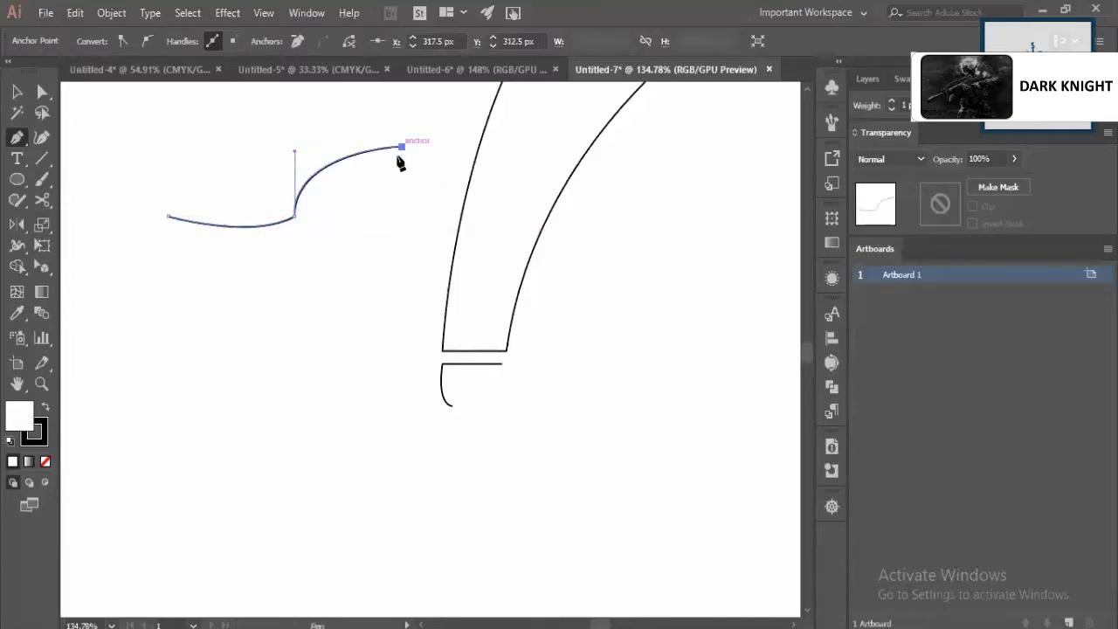
pyautogui.click(401, 237)
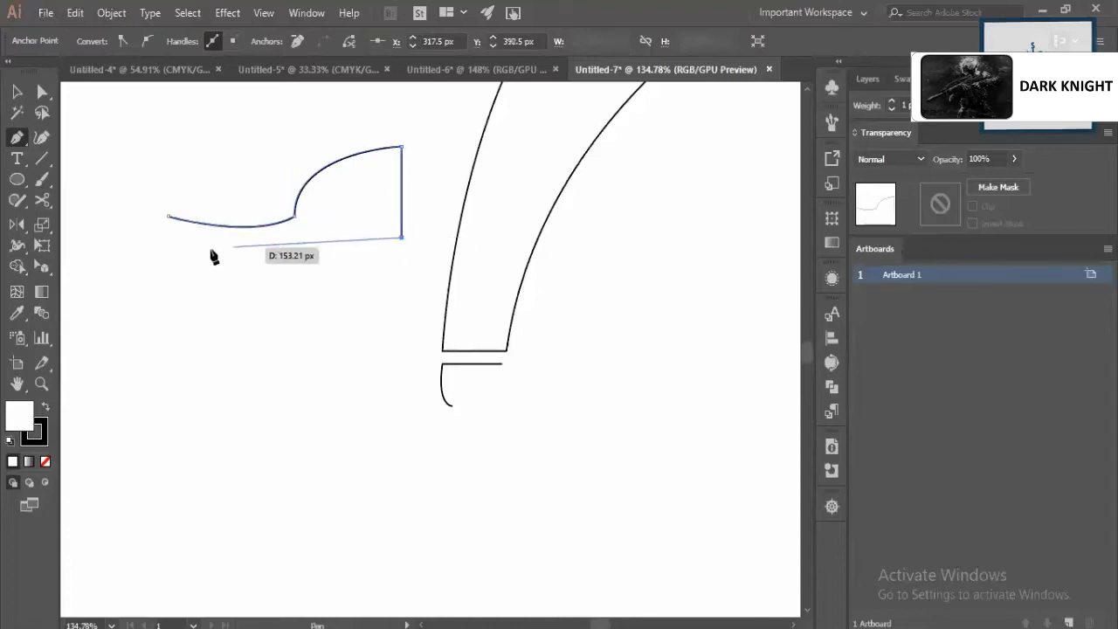
pyautogui.click(168, 242)
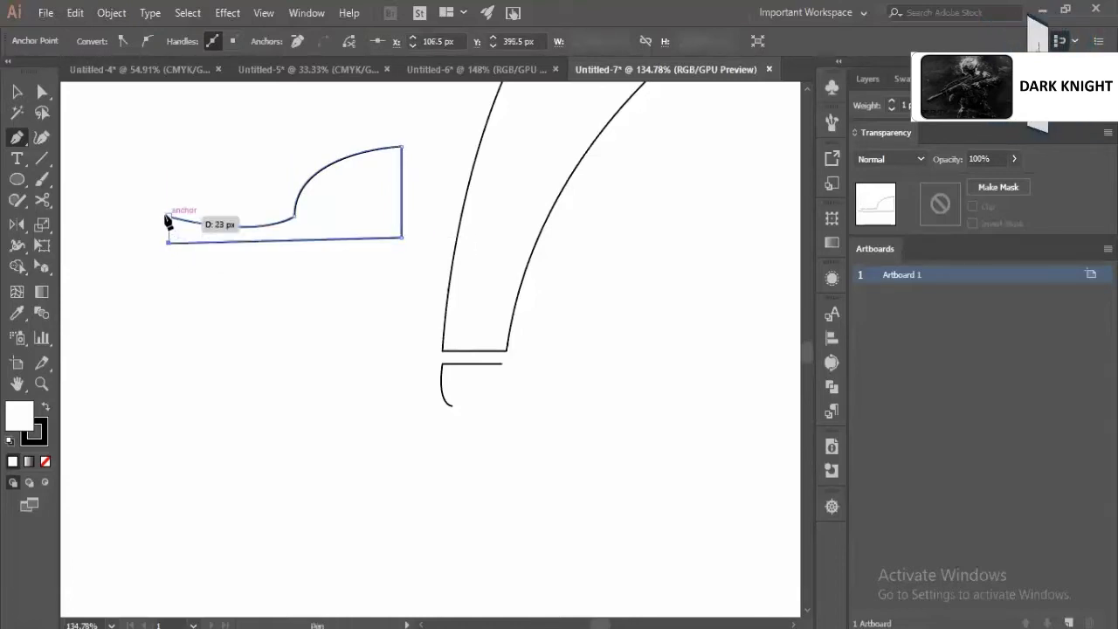
pyautogui.click(168, 217)
pyautogui.press('v')
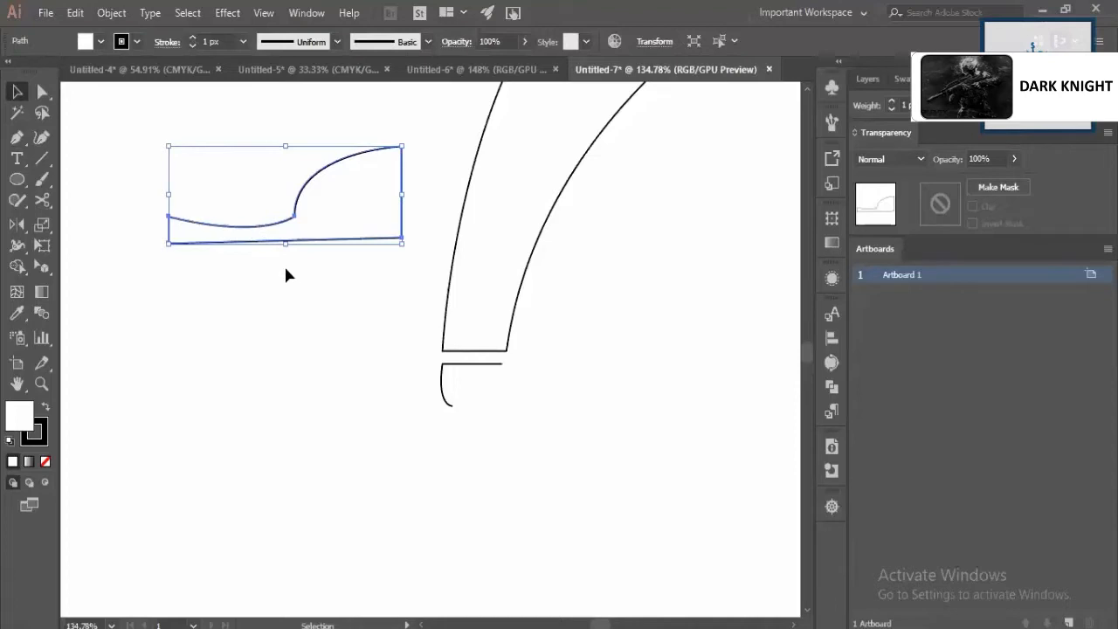
pyautogui.press('Delete')
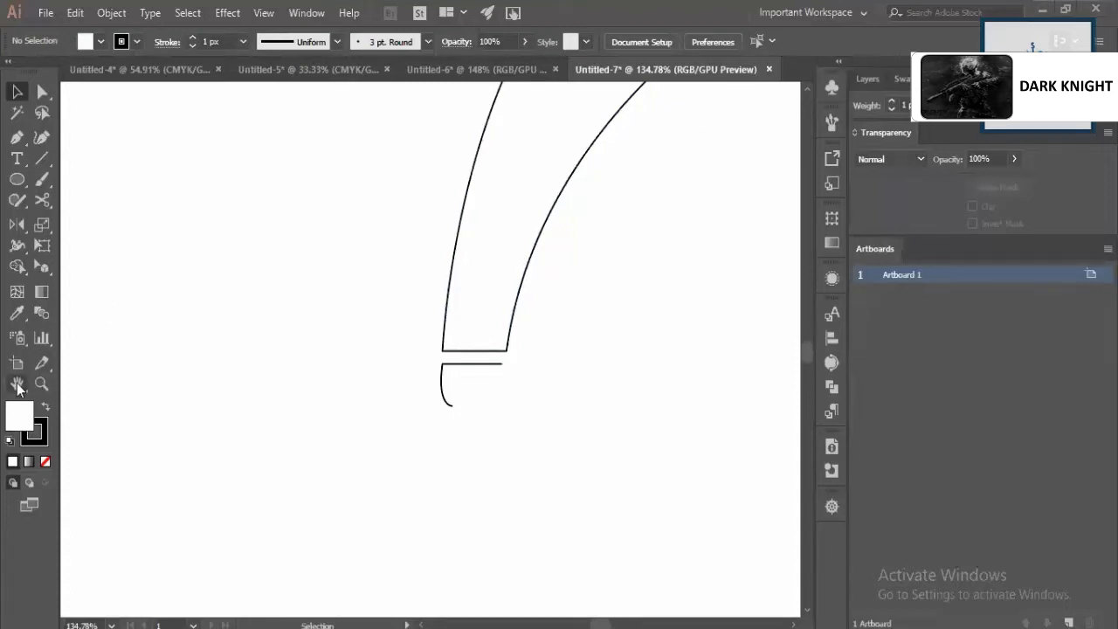
# Continue the open handle path downward from its lower end anchor with an outward-bulging curve, ending in a corner anchor directly below
pyautogui.hotkey('ctrl', '0')
pyautogui.press('z')
pyautogui.click(404, 302)
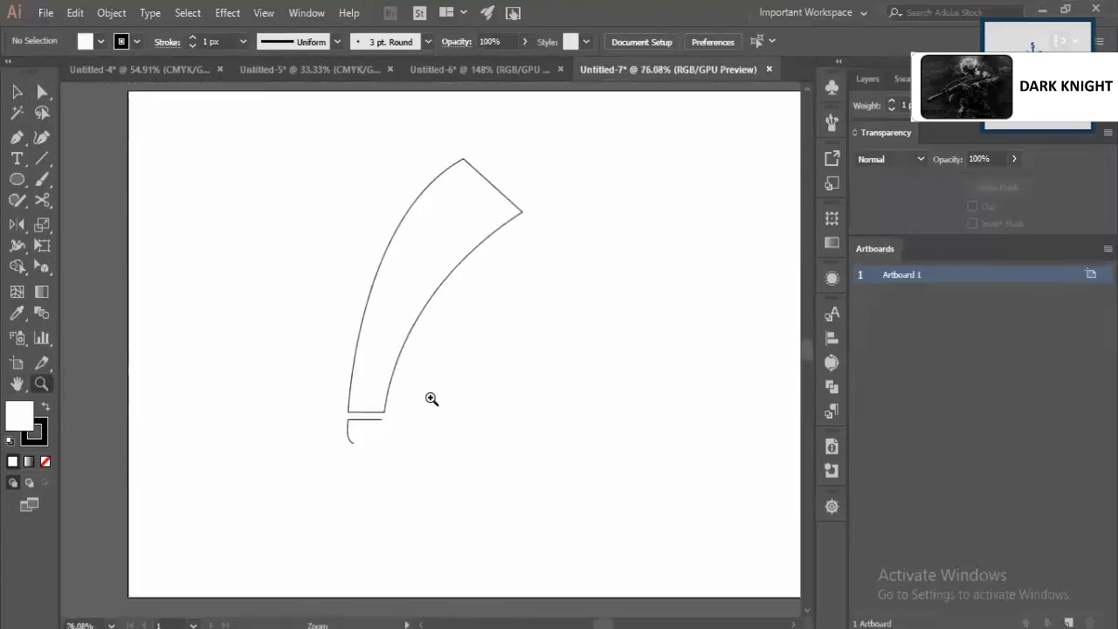
pyautogui.click(394, 477)
pyautogui.press('p')
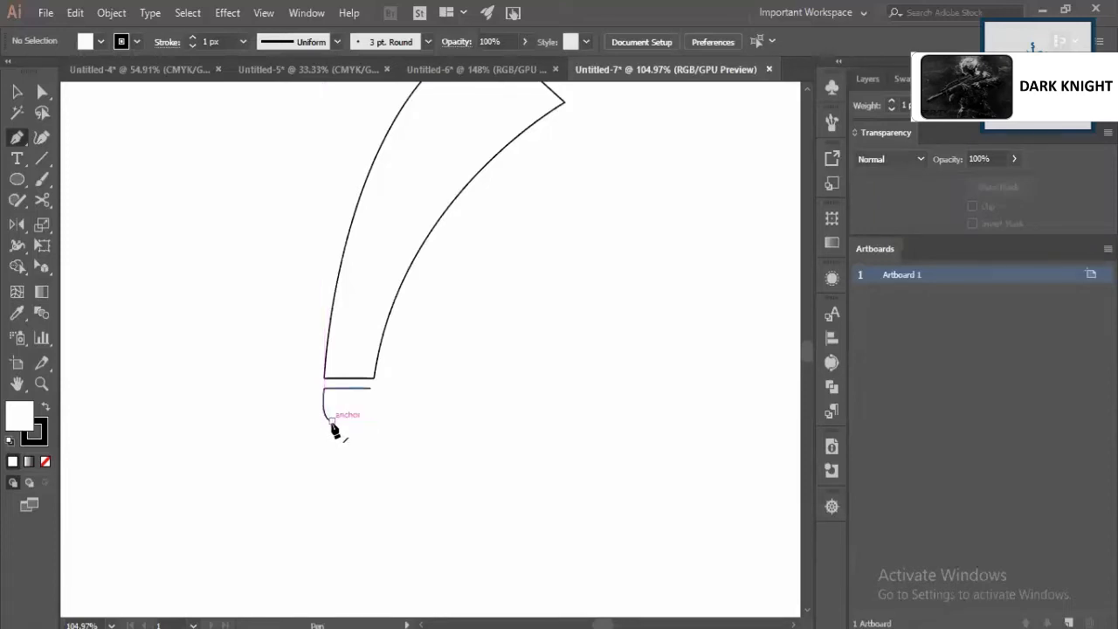
pyautogui.moveTo(332, 423); pyautogui.dragTo(338, 498)
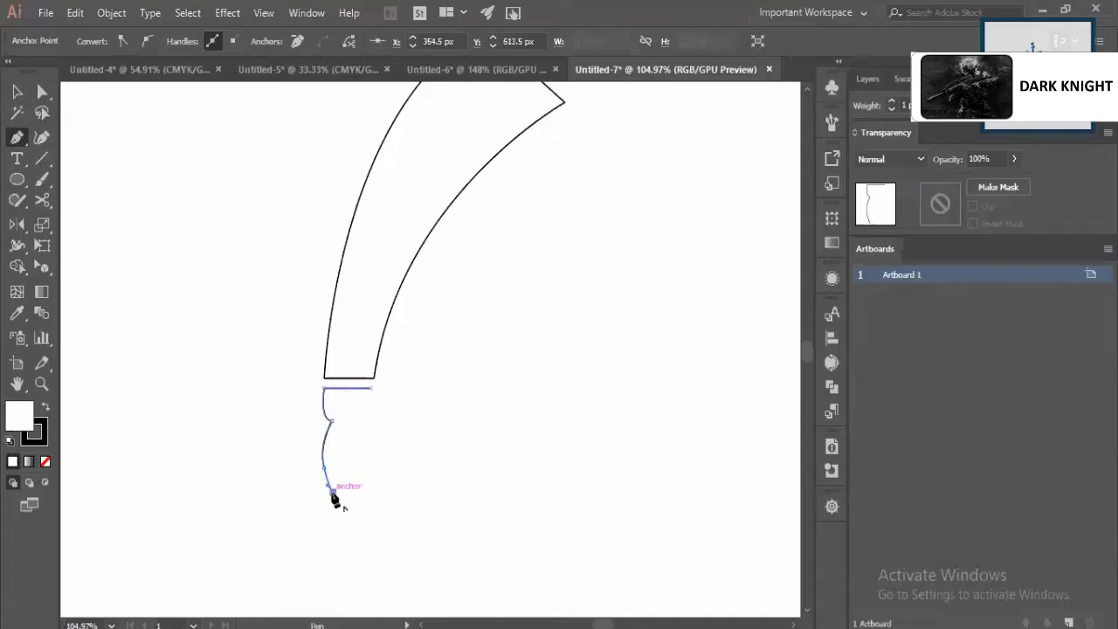
pyautogui.click(333, 492)
# Complete the handle outline with a flared, rounded foot and an outward-bulging opposite side closing at the start anchor, and deselect it
pyautogui.scroll(-3, 338, 413)
pyautogui.moveTo(328, 410); pyautogui.dragTo(369, 345)
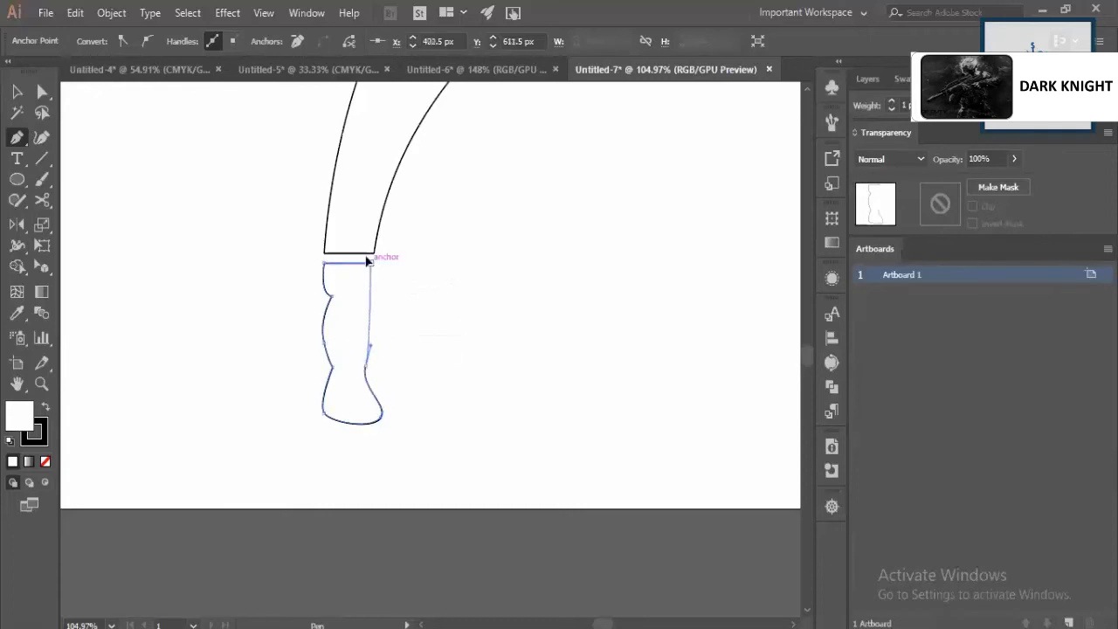
pyautogui.moveTo(372, 262); pyautogui.dragTo(356, 226)
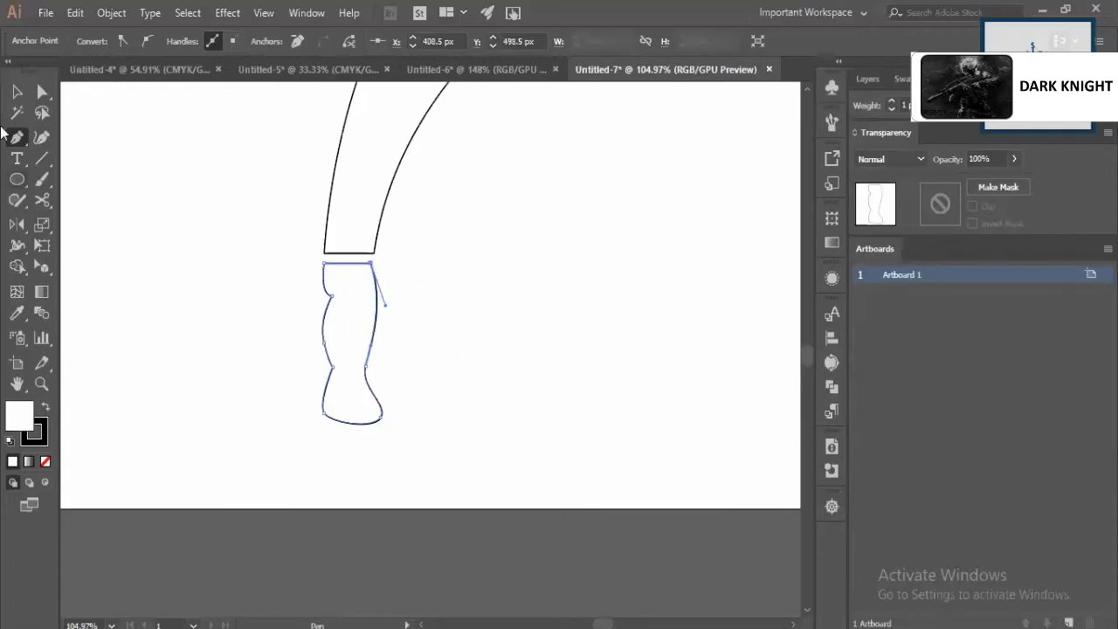
pyautogui.click(16, 90)
pyautogui.click(267, 389)
# Examine the complete drawing with the curved blade and the finished handle together
pyautogui.scroll(2, 267, 389)
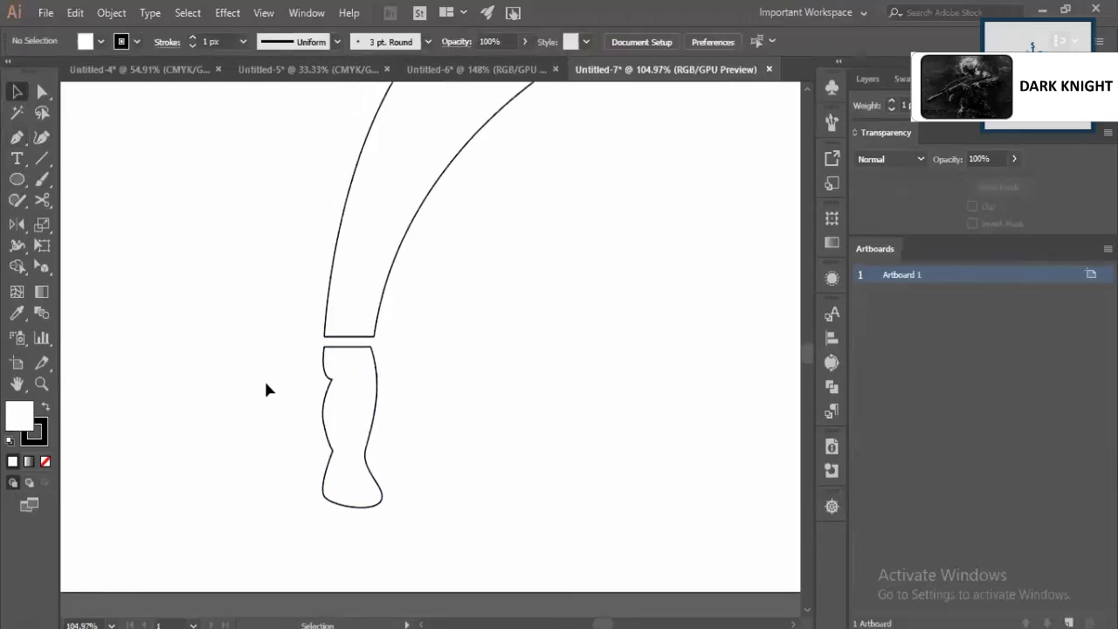
pyautogui.press('z')
pyautogui.keyDown('alt'); pyautogui.click(295, 384); pyautogui.keyUp('alt')
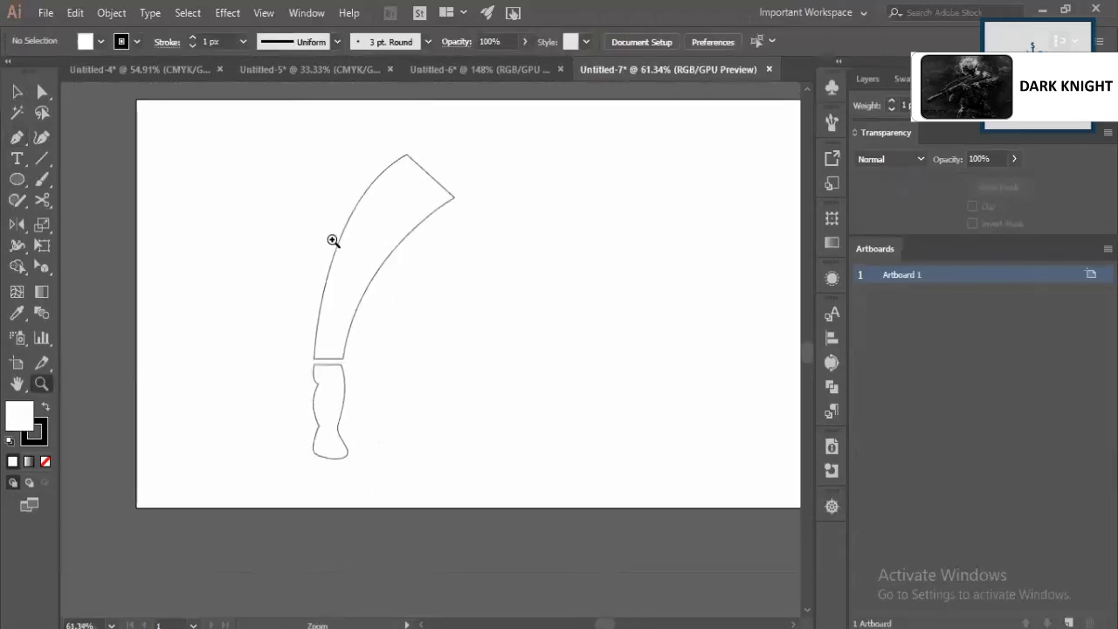
pyautogui.click(356, 242)
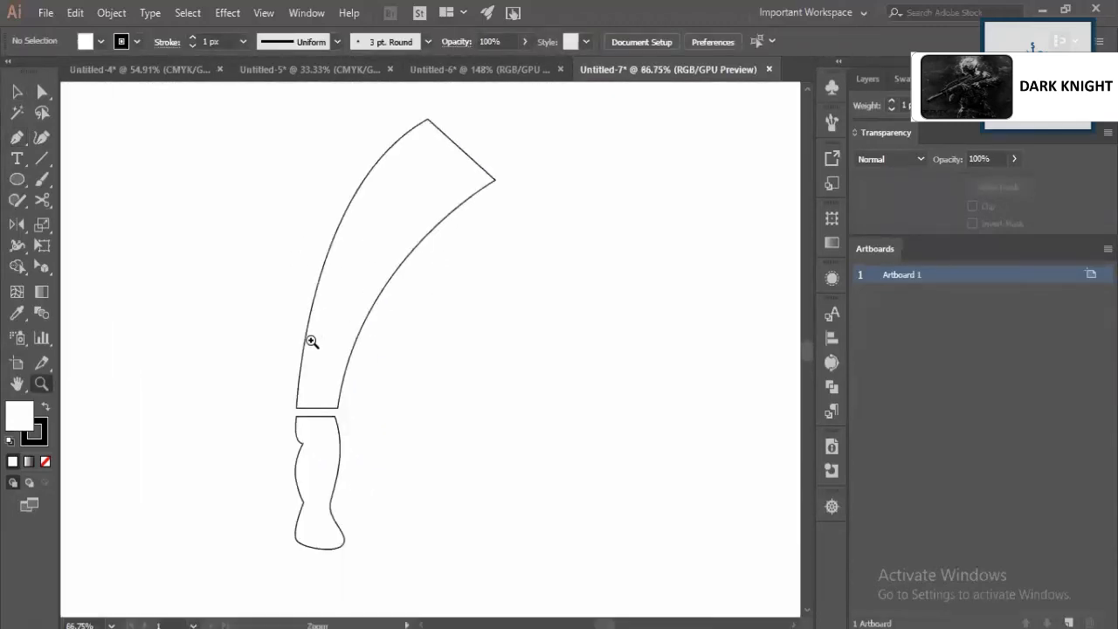
pyautogui.moveTo(375, 329); pyautogui.dragTo(345, 329)
pyautogui.click(14, 92)
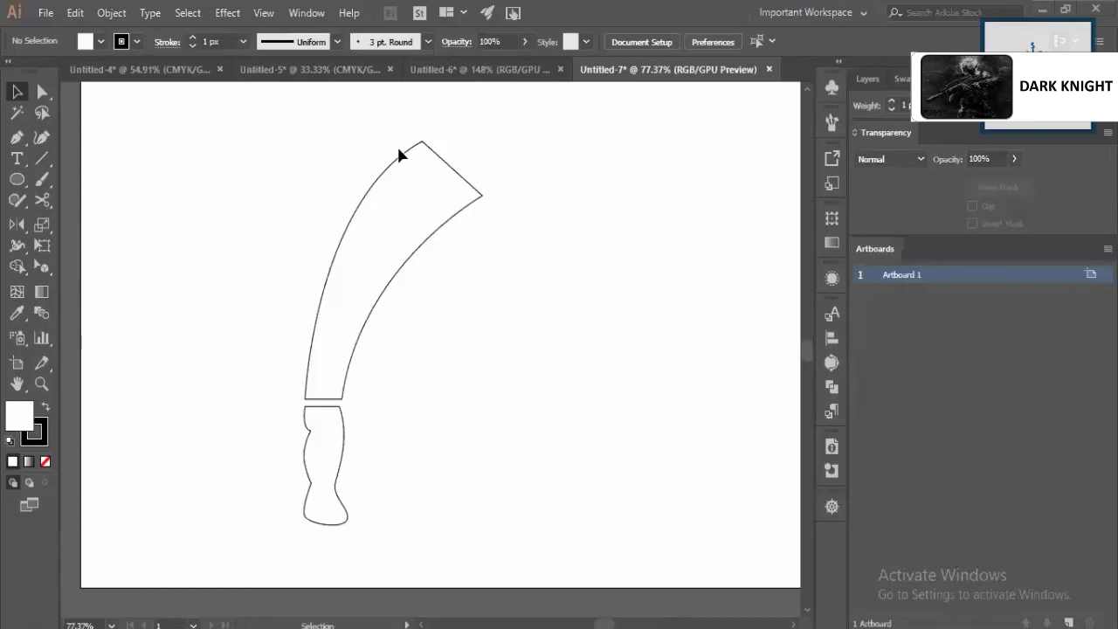
pyautogui.click(21, 183)
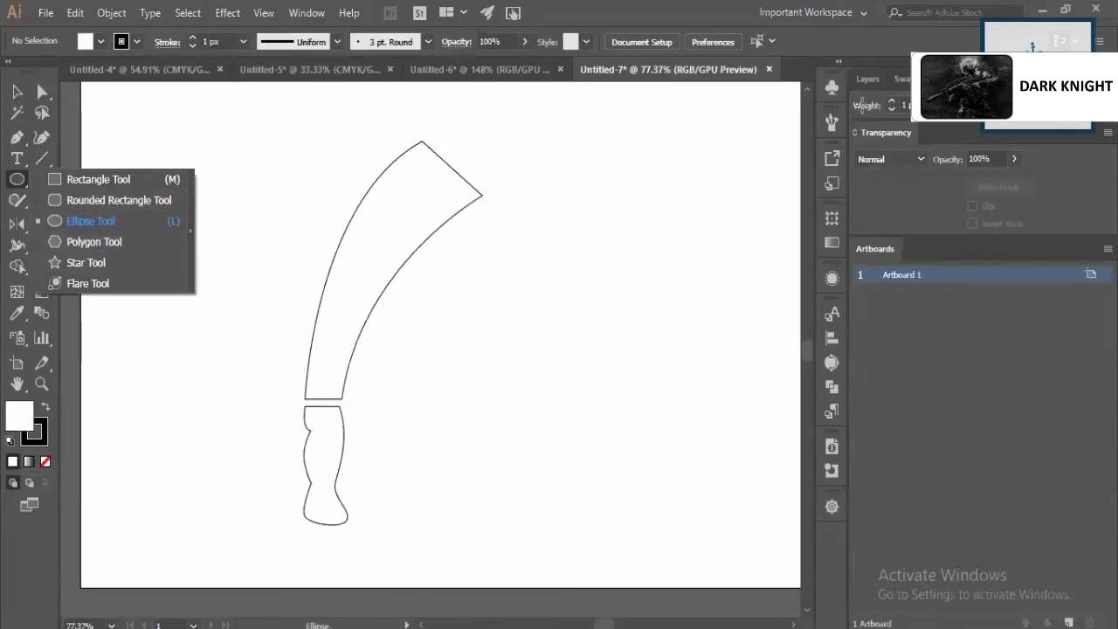
pyautogui.click(90, 221)
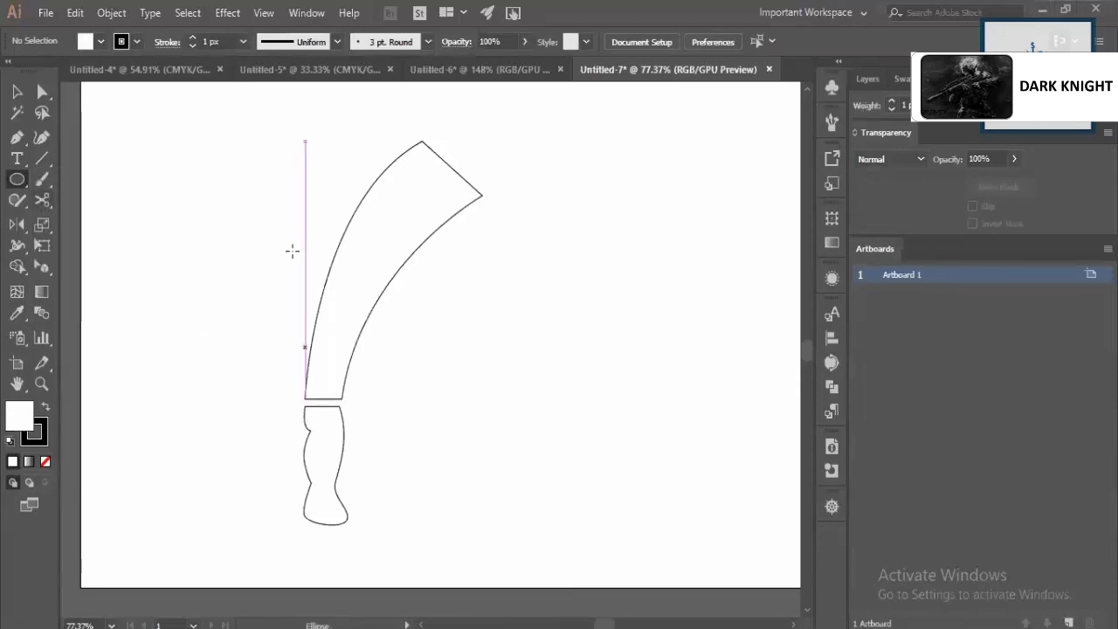
pyautogui.press('v')
# Select the curved blade shape above the handle, deselecting and reselecting it to show its bounding box
pyautogui.click(414, 262)
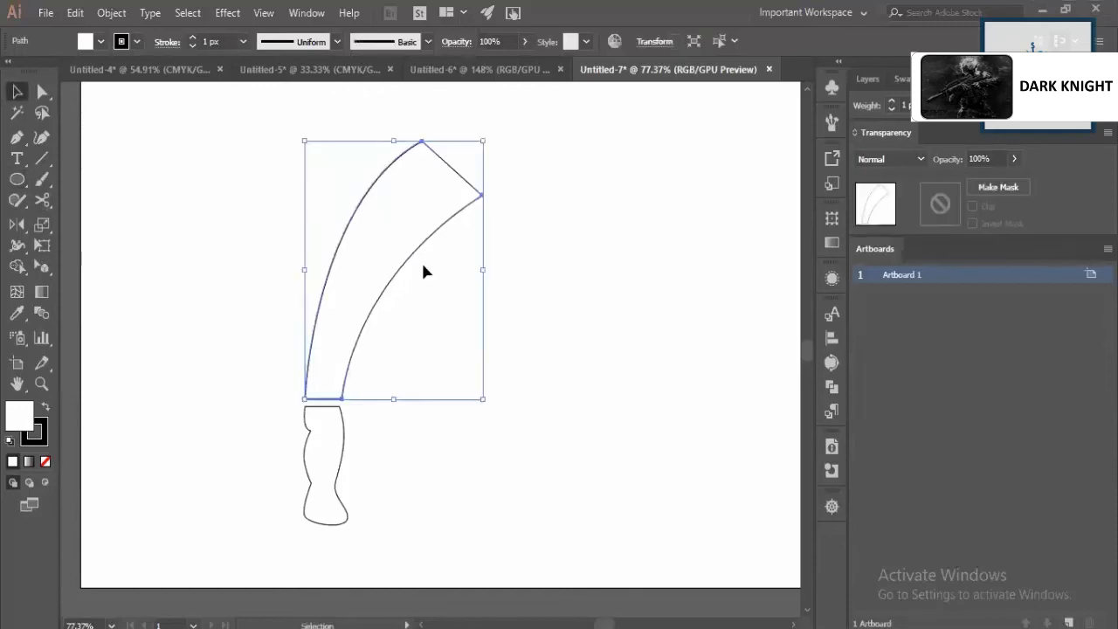
pyautogui.click(259, 247)
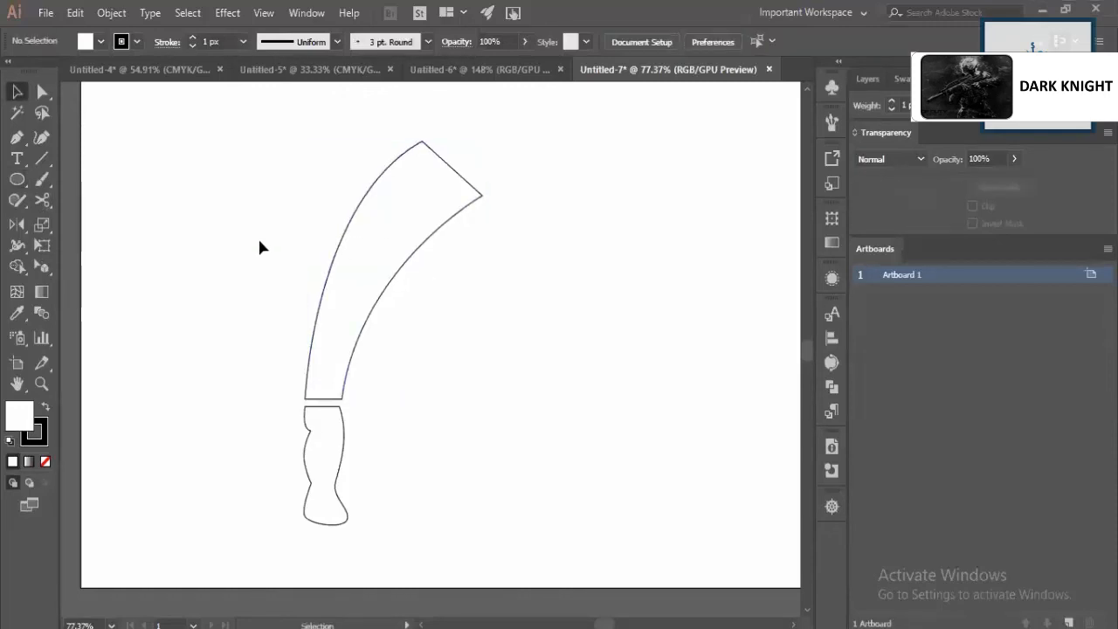
pyautogui.click(338, 244)
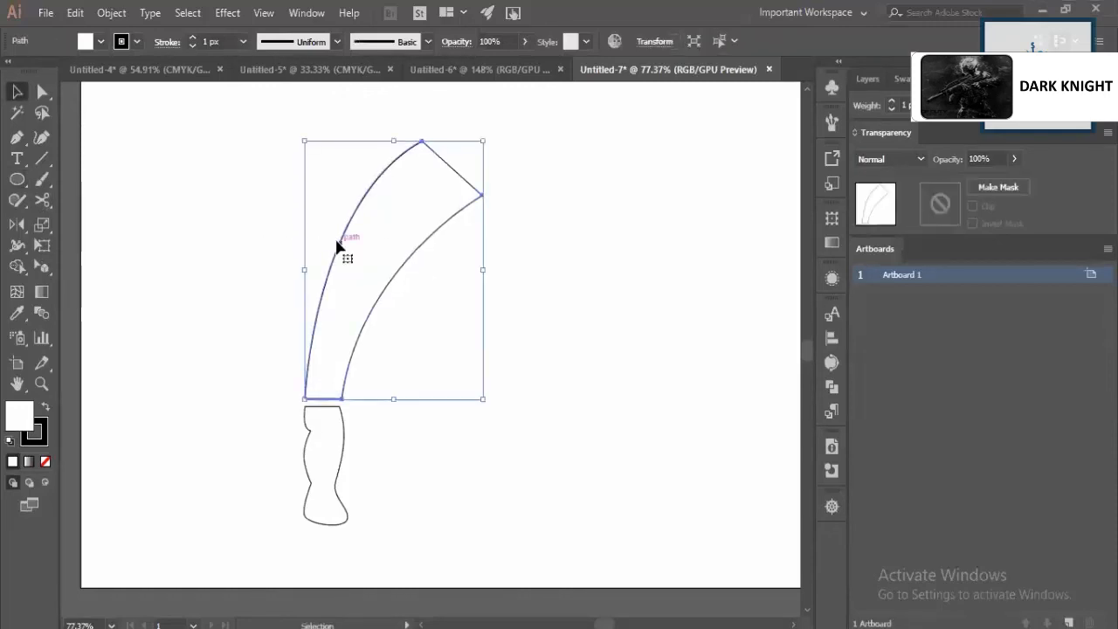
pyautogui.click(249, 233)
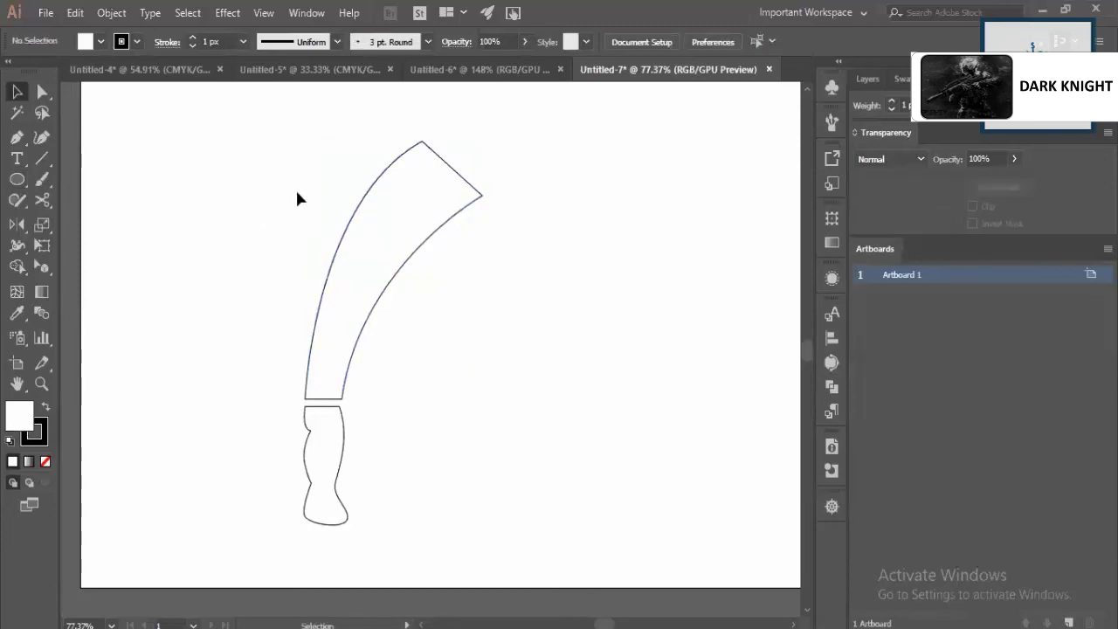
pyautogui.click(385, 209)
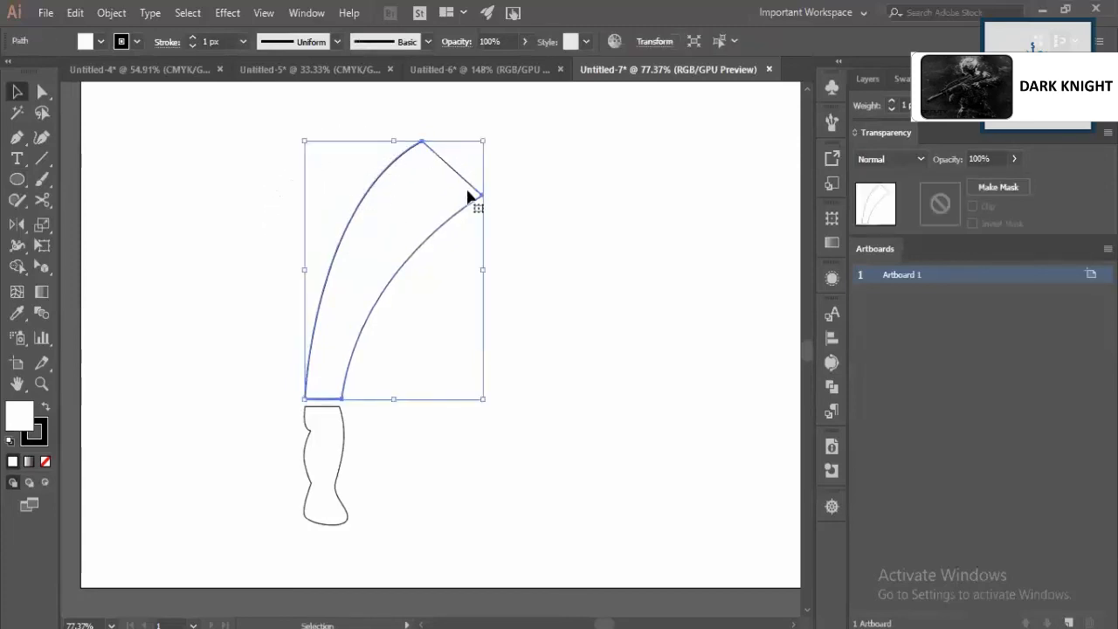